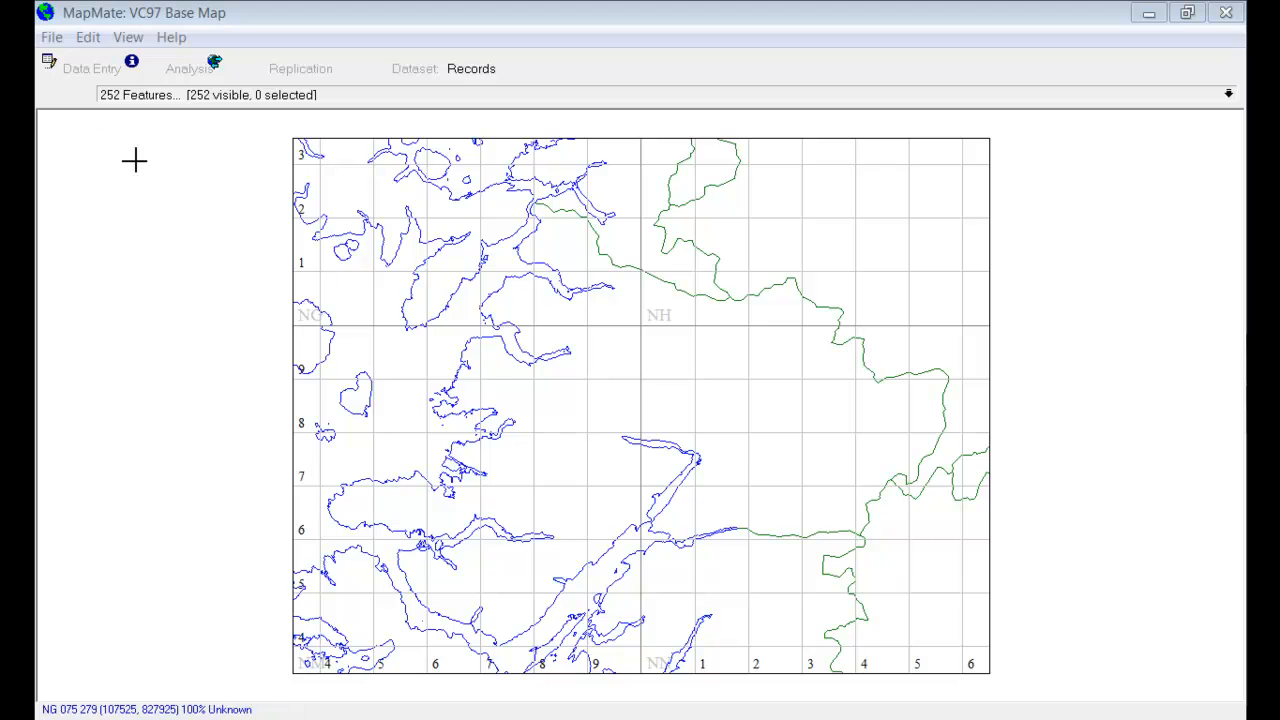
Step: Start a new blank map for the UK region using the UK National Grids mapping system
{"action": "left_click", "coordinate": [57, 45]}
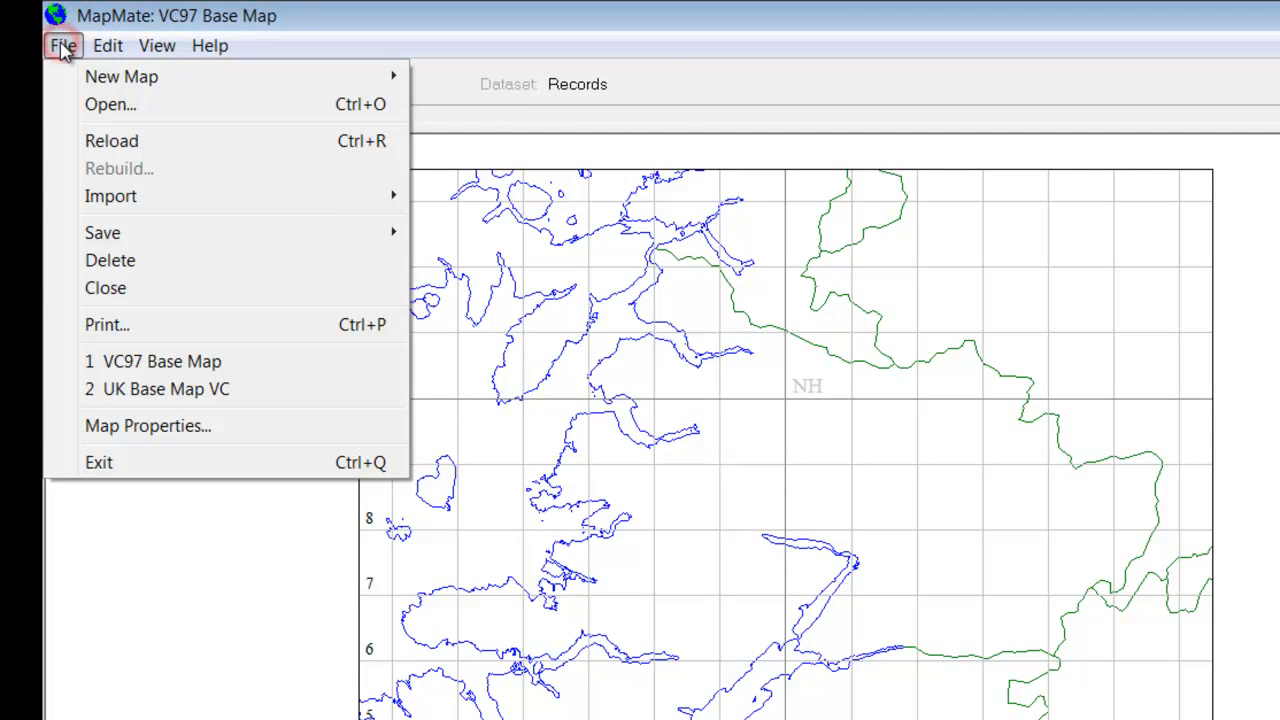
{"action": "mouse_move", "coordinate": [99, 73]}
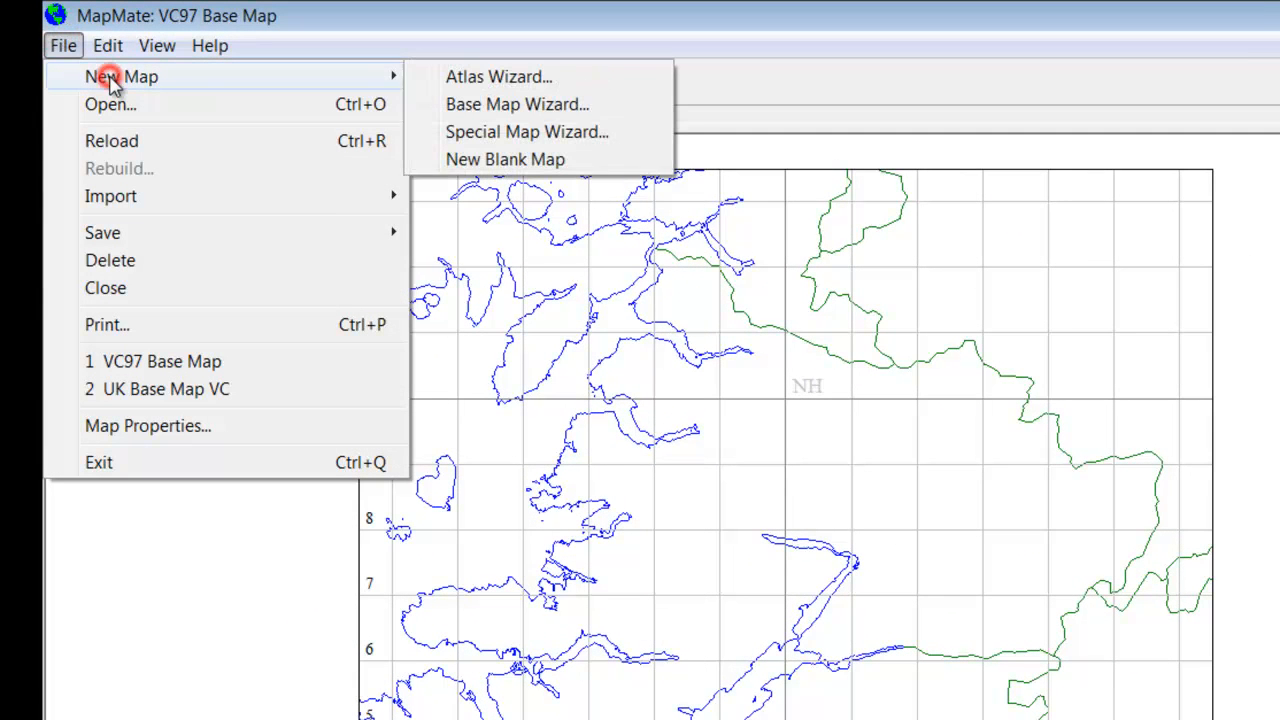
{"action": "left_click", "coordinate": [506, 160]}
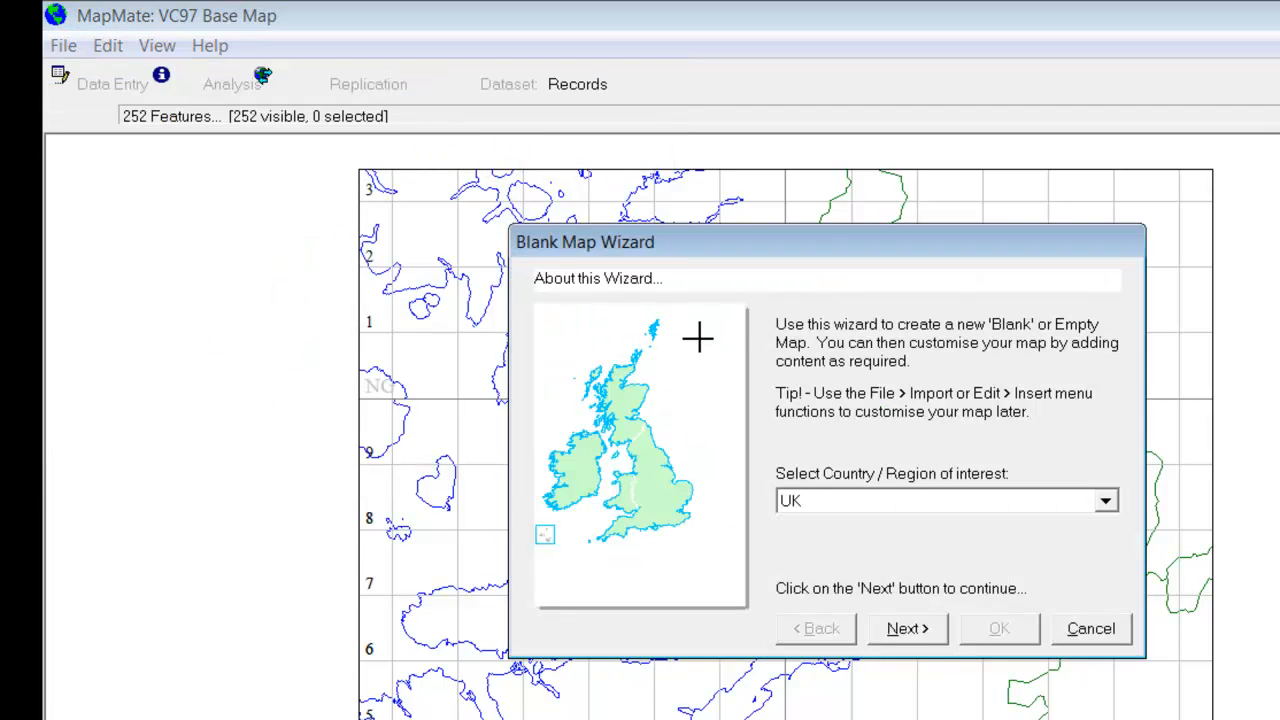
{"action": "left_click", "coordinate": [910, 632]}
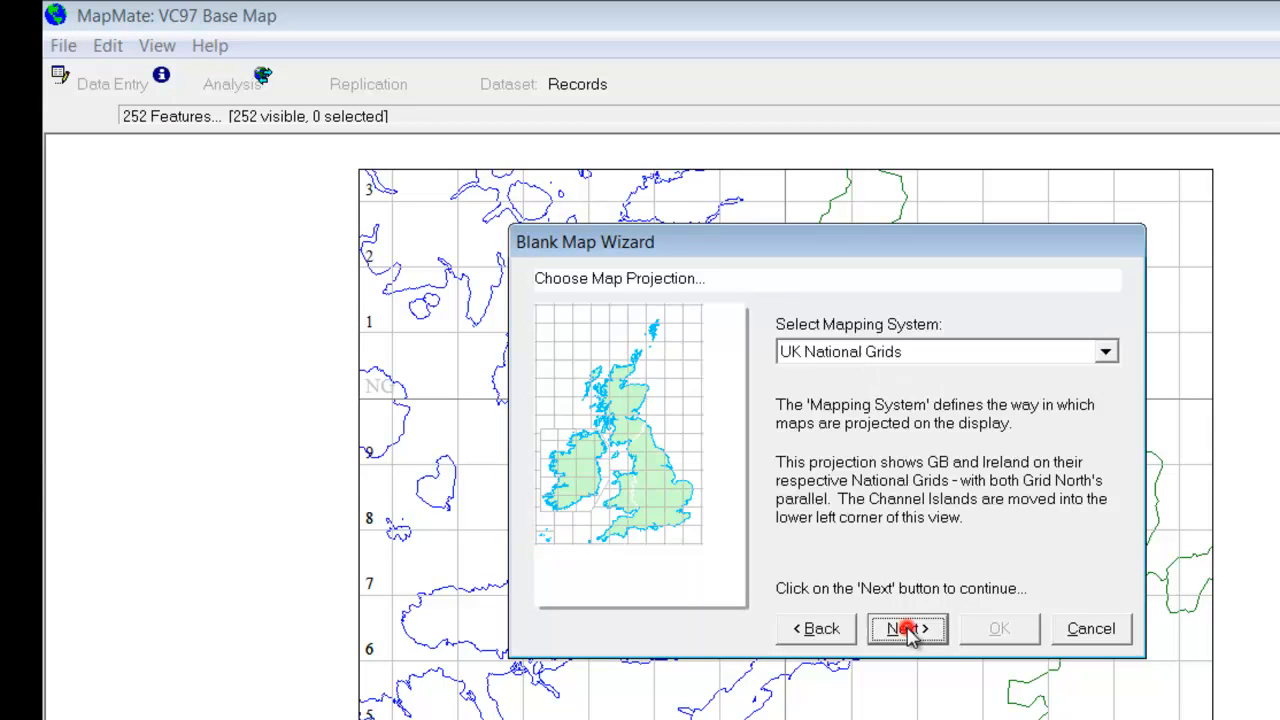
{"action": "left_click", "coordinate": [908, 630]}
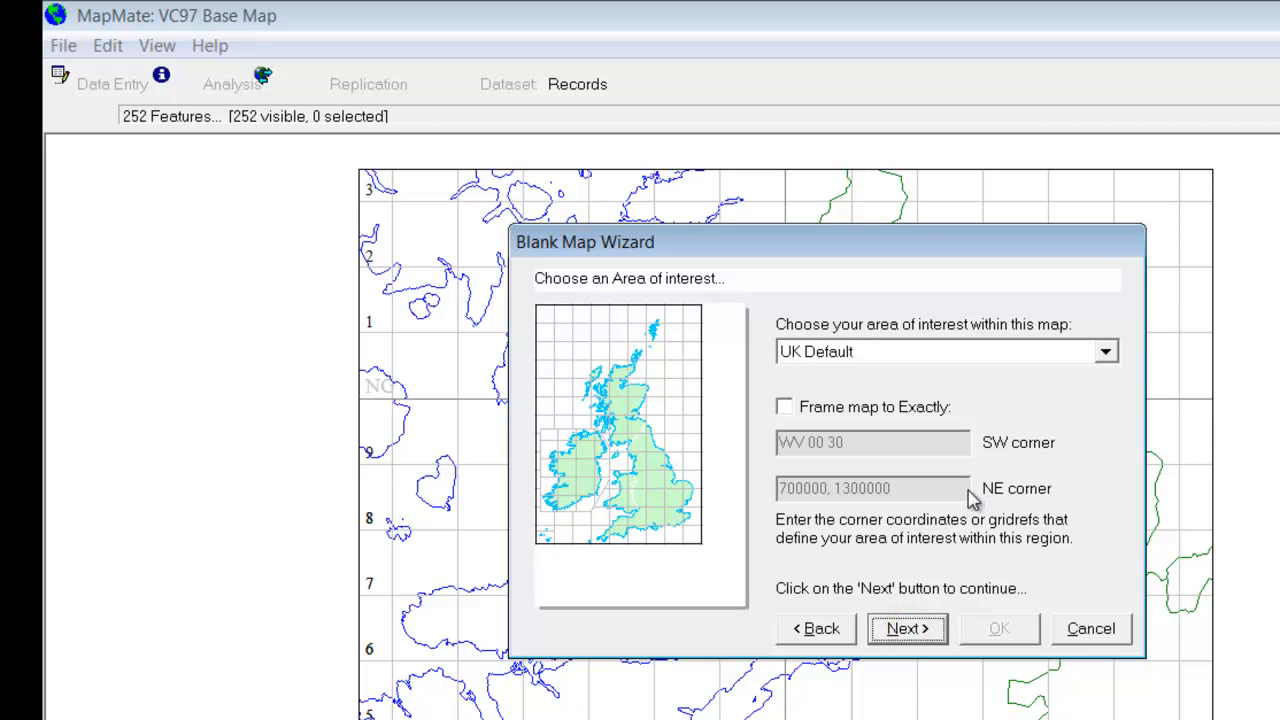
Step: Choose the VC97 area of interest and create the blank map with the name VC97 contours
{"action": "left_click", "coordinate": [1106, 351]}
{"action": "left_click_drag", "start_coordinate": [1108, 405], "coordinate": [1108, 466]}
{"action": "left_click", "coordinate": [916, 455]}
{"action": "key", "text": "ctrl+shift+Left"}
{"action": "type", "text": "contours"}
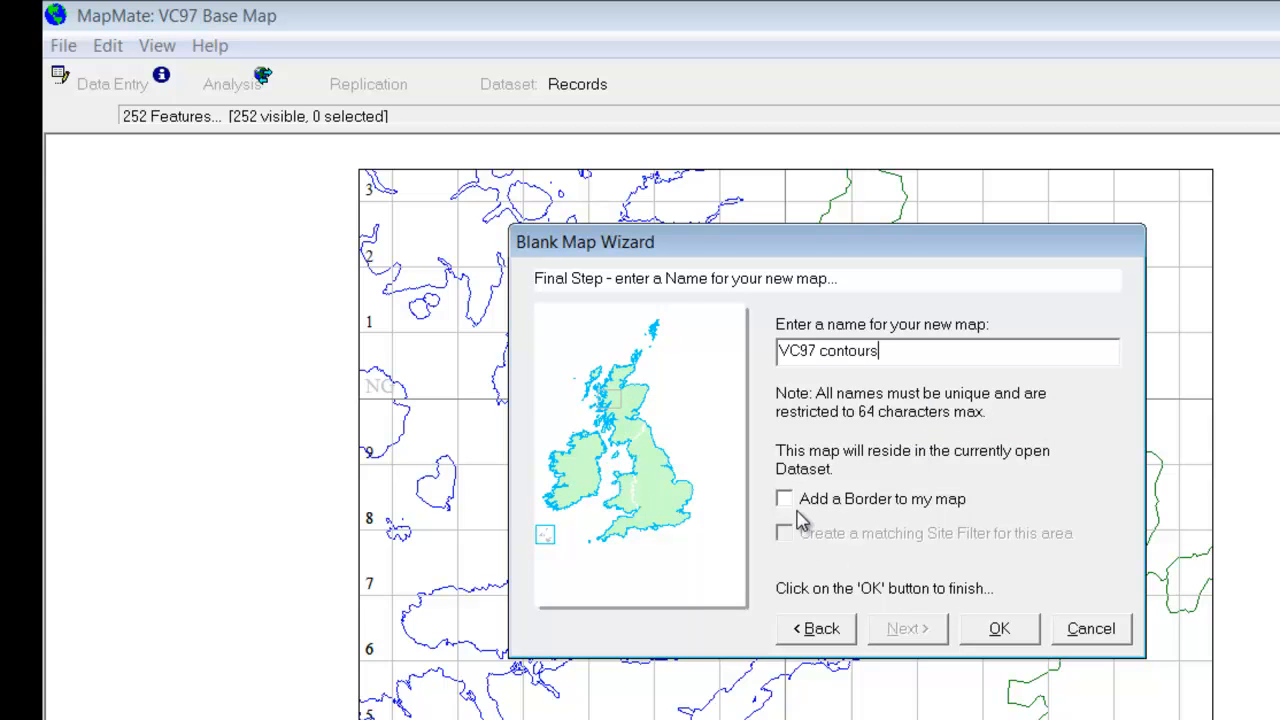
{"action": "left_click", "coordinate": [1002, 634]}
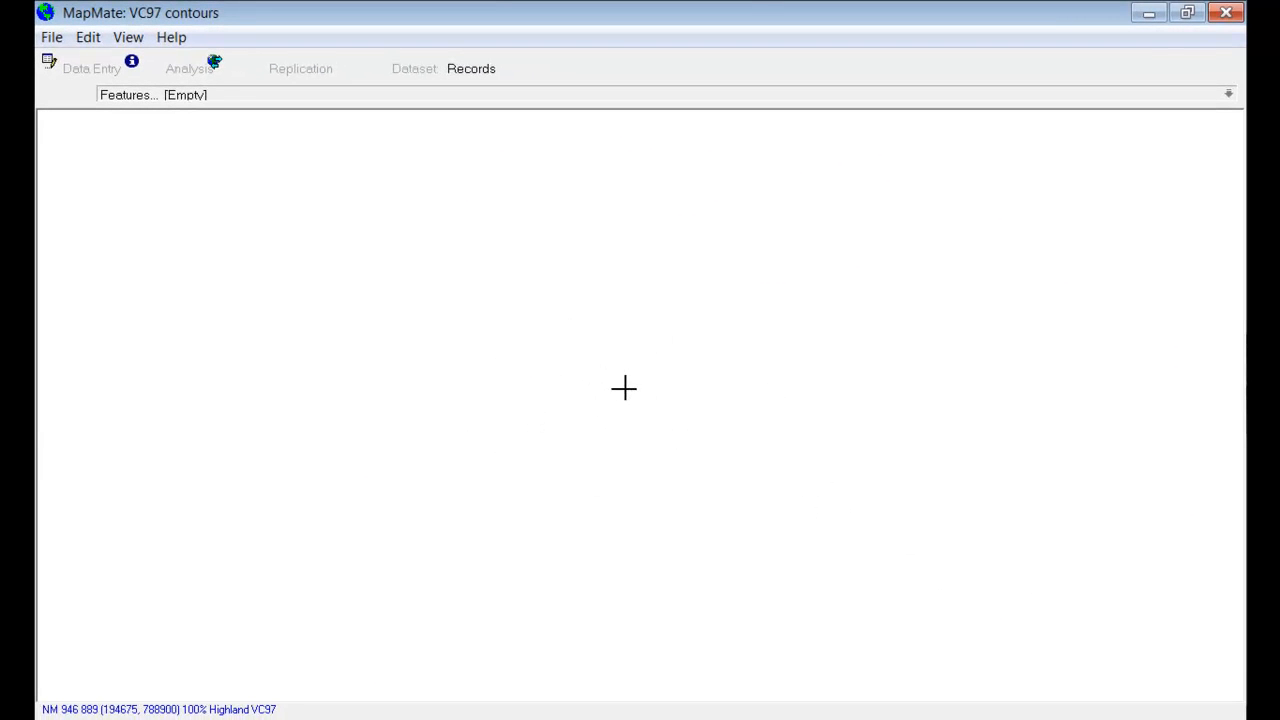
Step: Open the additional map features for insertion and include the land bands 0 to 50m, 50 to 100m and 100 to 150m
{"action": "left_click", "coordinate": [87, 37]}
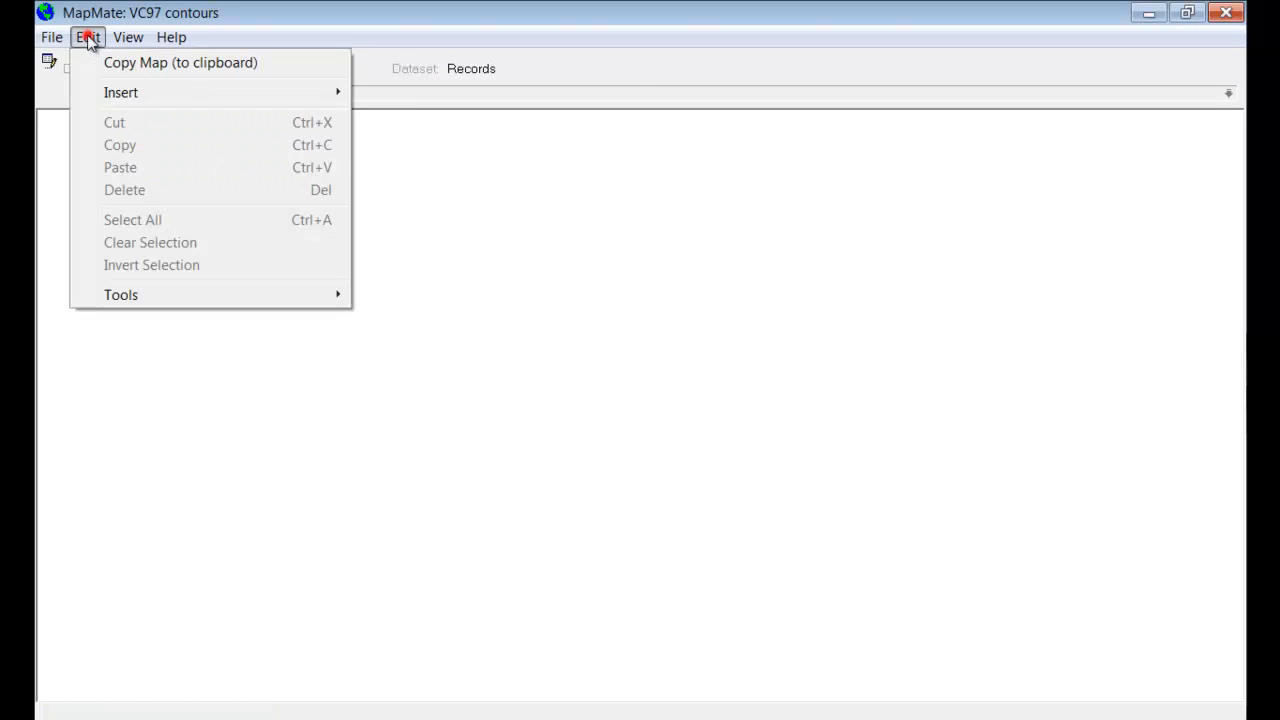
{"action": "left_click", "coordinate": [114, 94]}
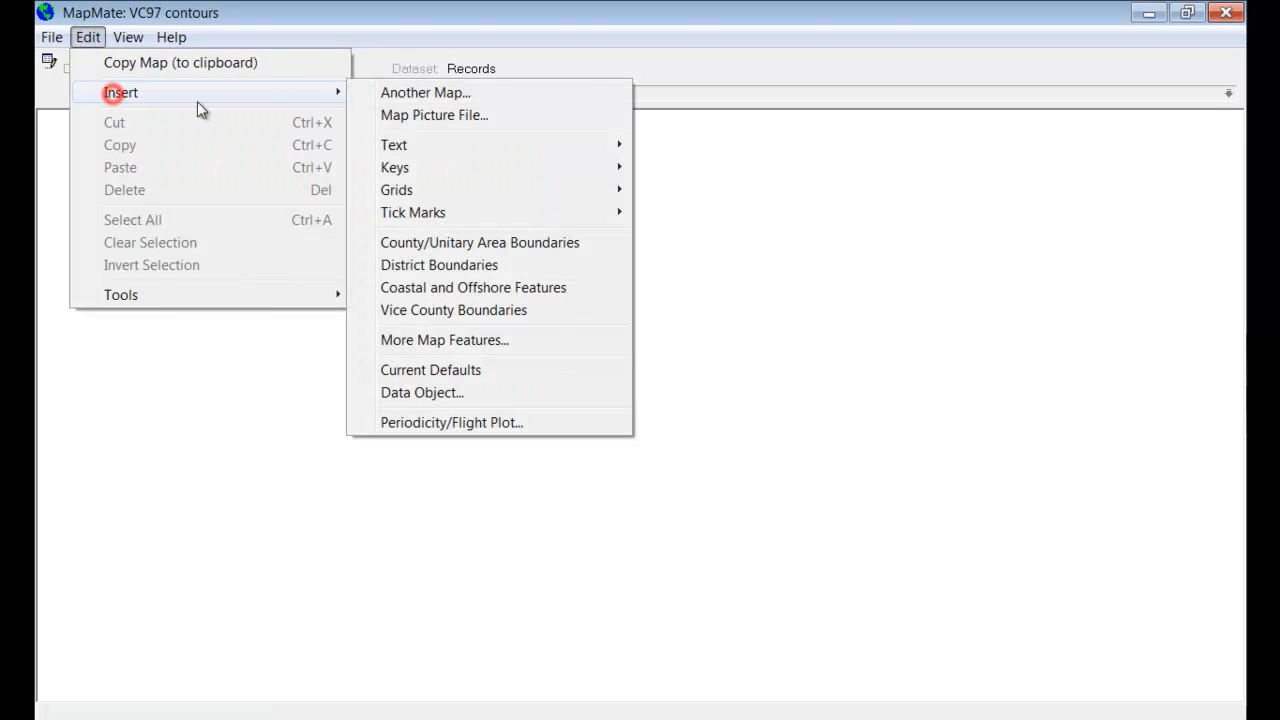
{"action": "left_click", "coordinate": [448, 341]}
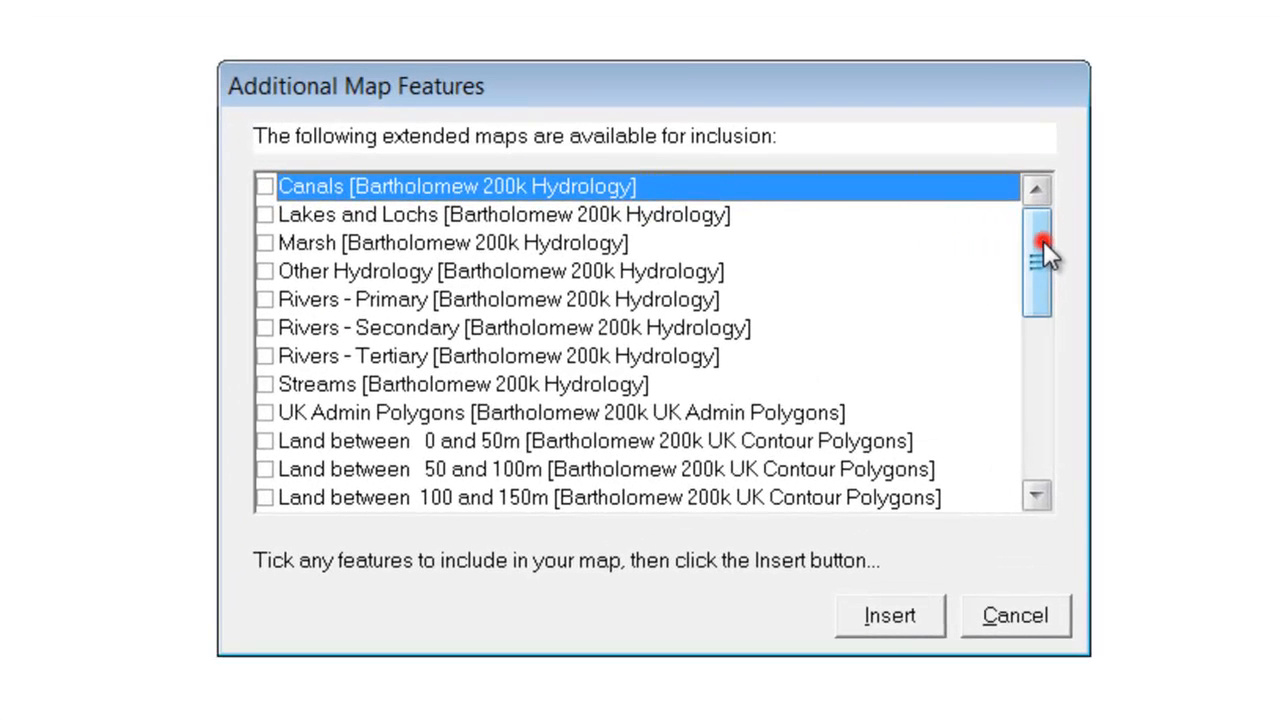
{"action": "left_click_drag", "start_coordinate": [1043, 240], "coordinate": [1045, 289]}
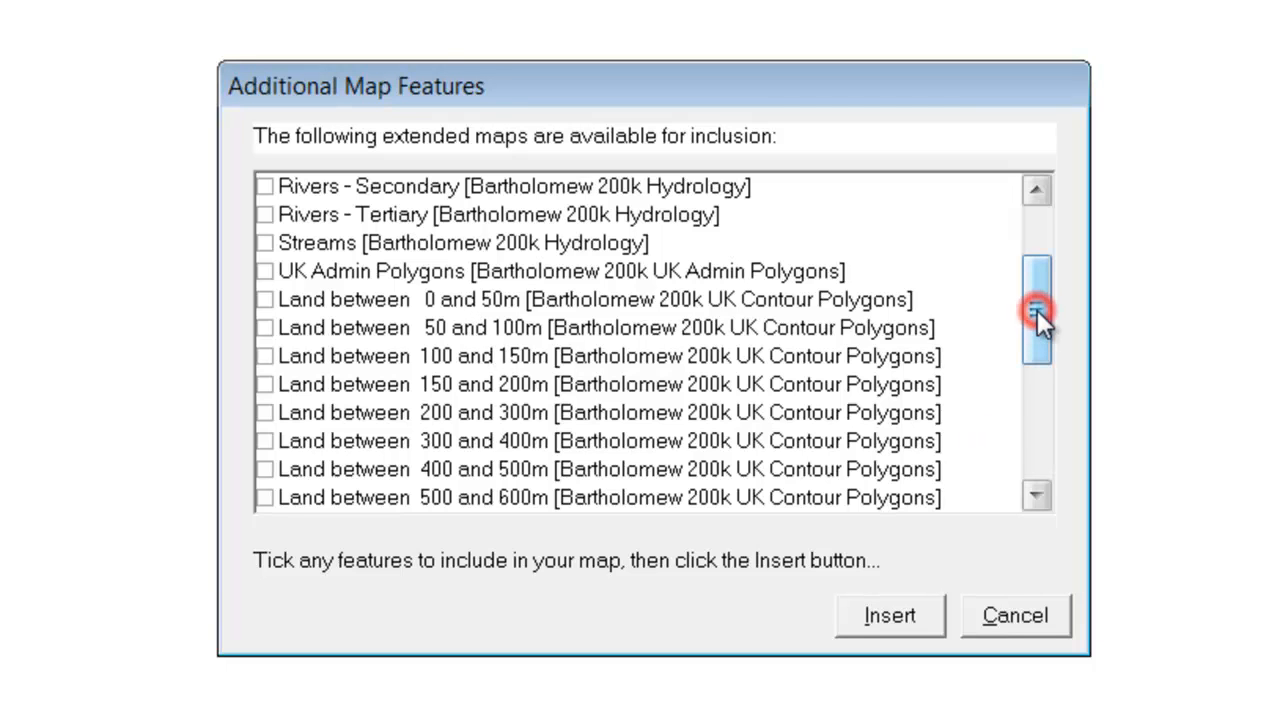
{"action": "left_click", "coordinate": [265, 299]}
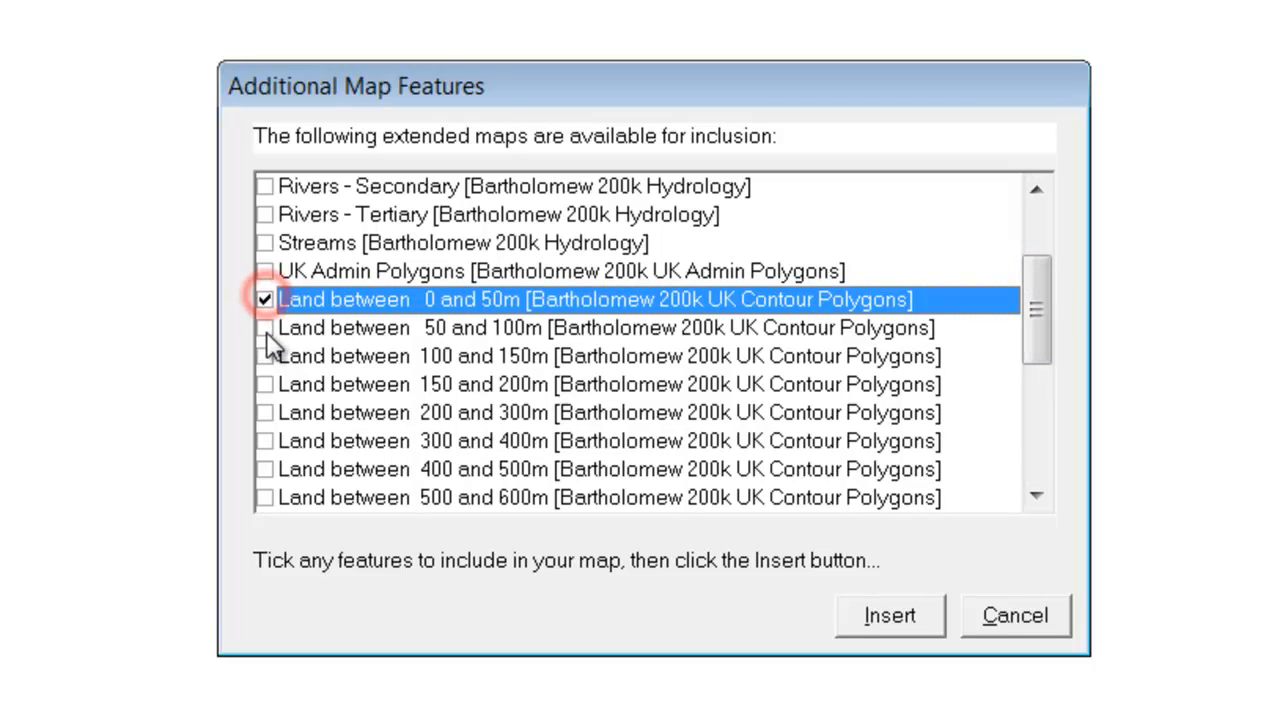
{"action": "left_click", "coordinate": [265, 327]}
{"action": "left_click_drag", "start_coordinate": [1040, 306], "coordinate": [1041, 340]}
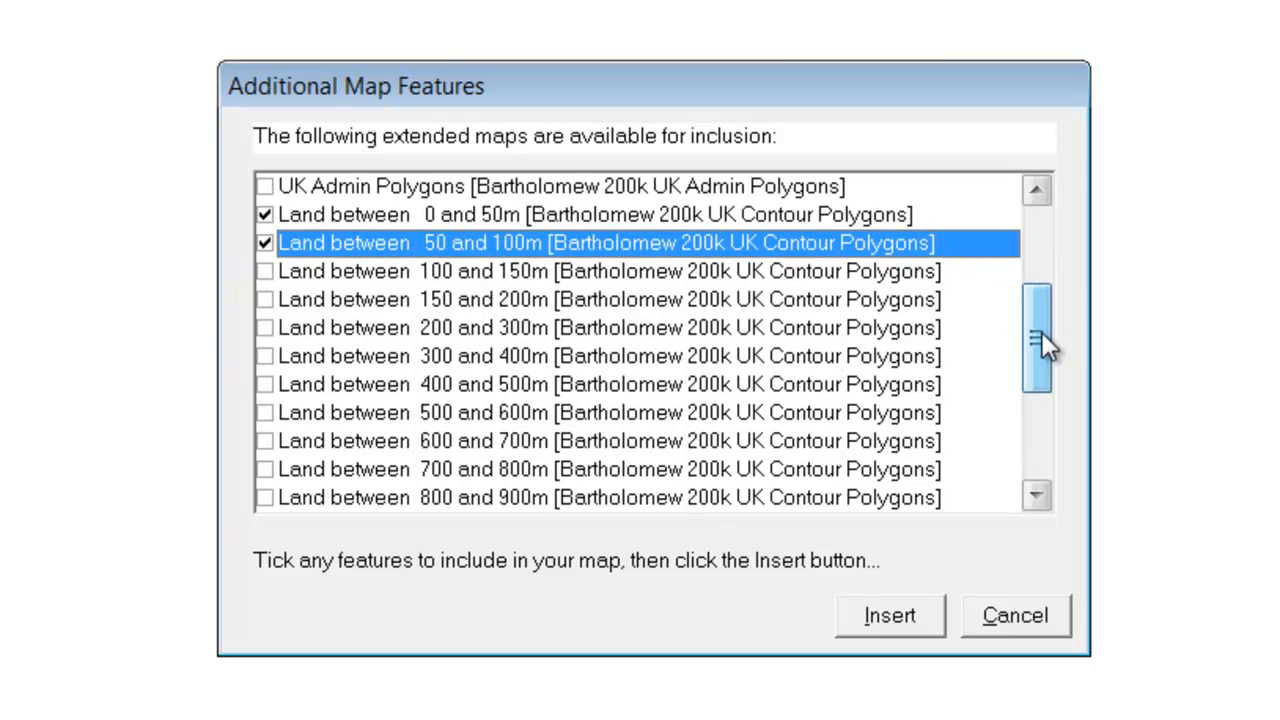
{"action": "left_click", "coordinate": [264, 271]}
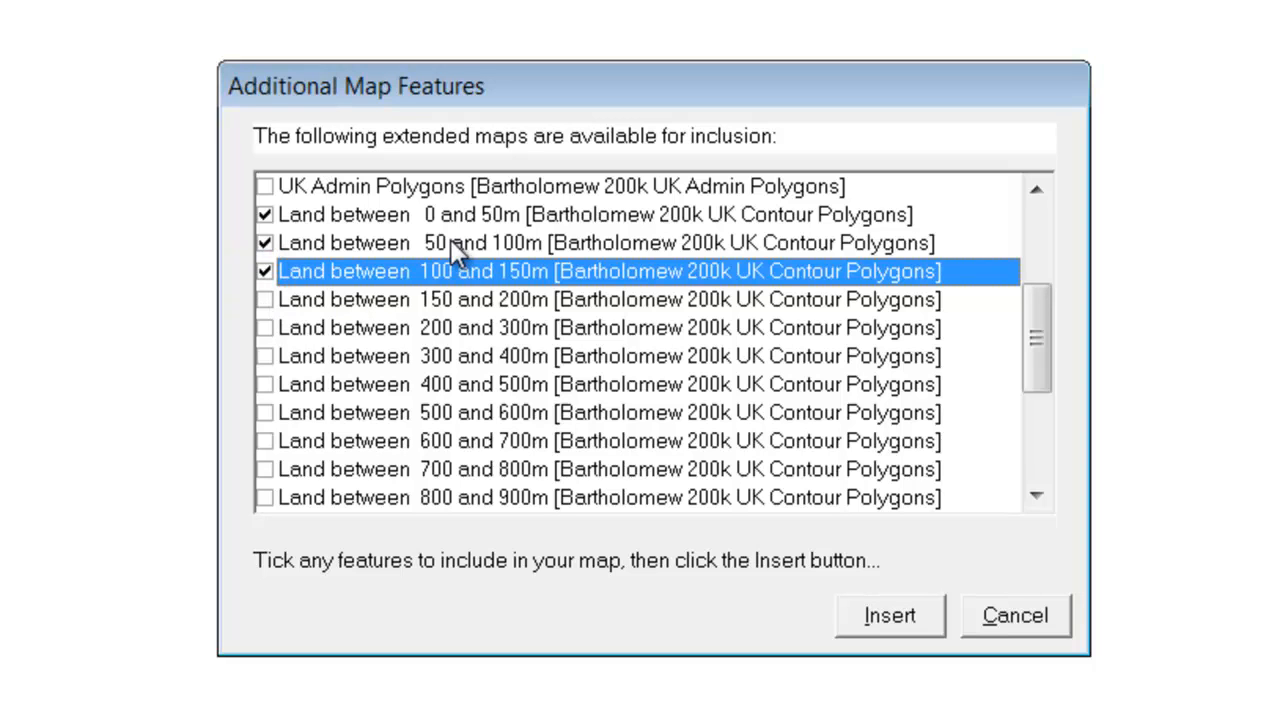
Step: Include the remaining contour polygons from 150 to 200m up to land over 1300m, plus land below sea level
{"action": "key", "text": "Down"}
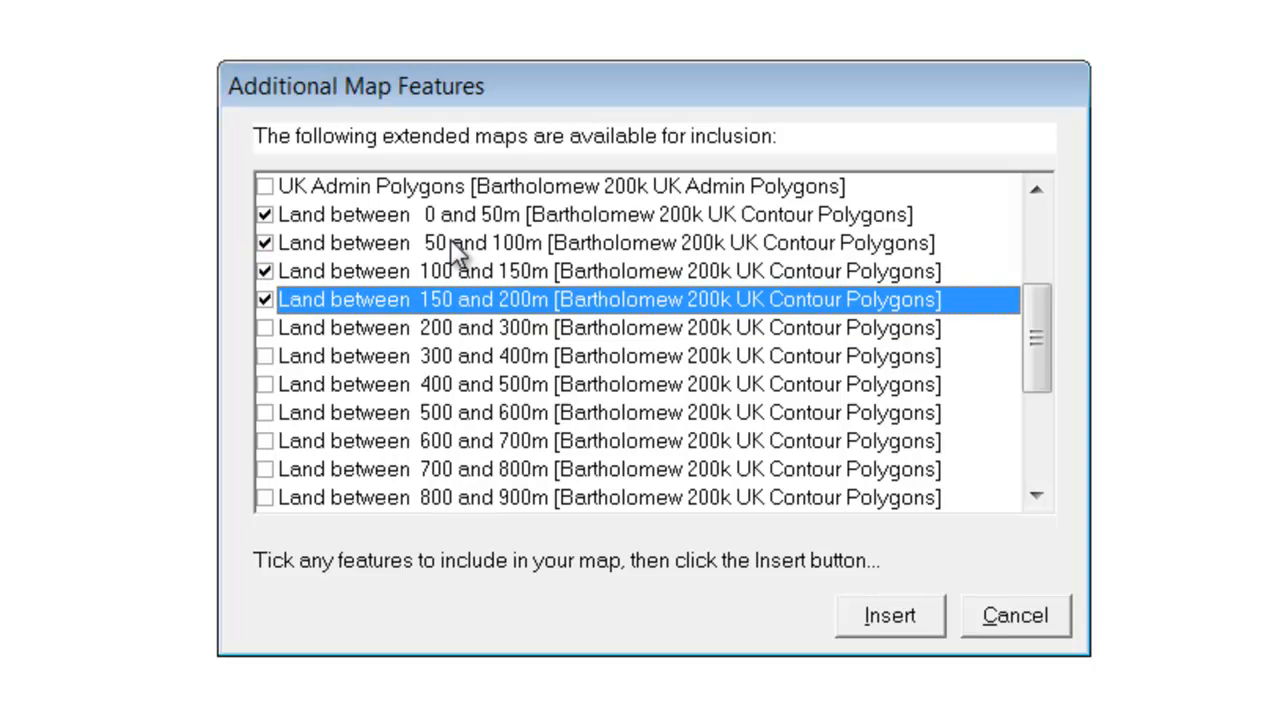
{"action": "key", "text": "Down"}
{"action": "key", "text": "space"}
{"action": "key", "text": "Down"}
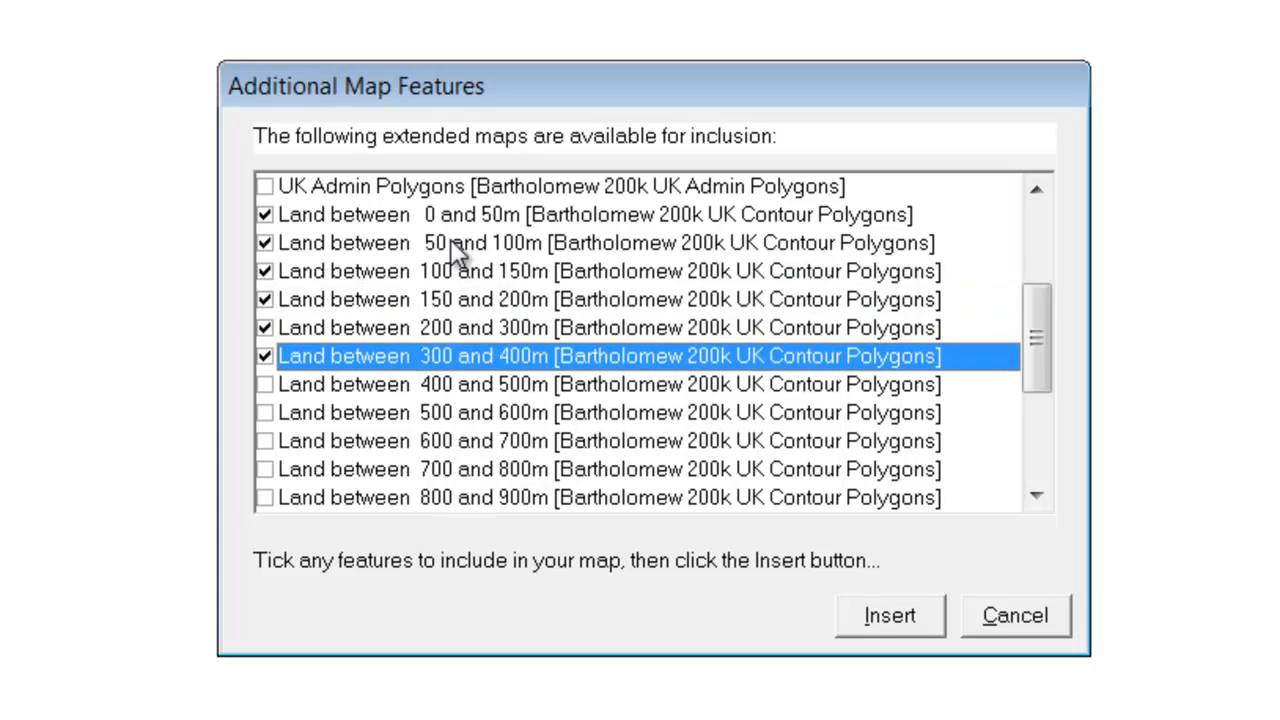
{"action": "key", "text": "Down"}
{"action": "key", "text": "space"}
{"action": "key", "text": "Down"}
{"action": "key", "text": "space"}
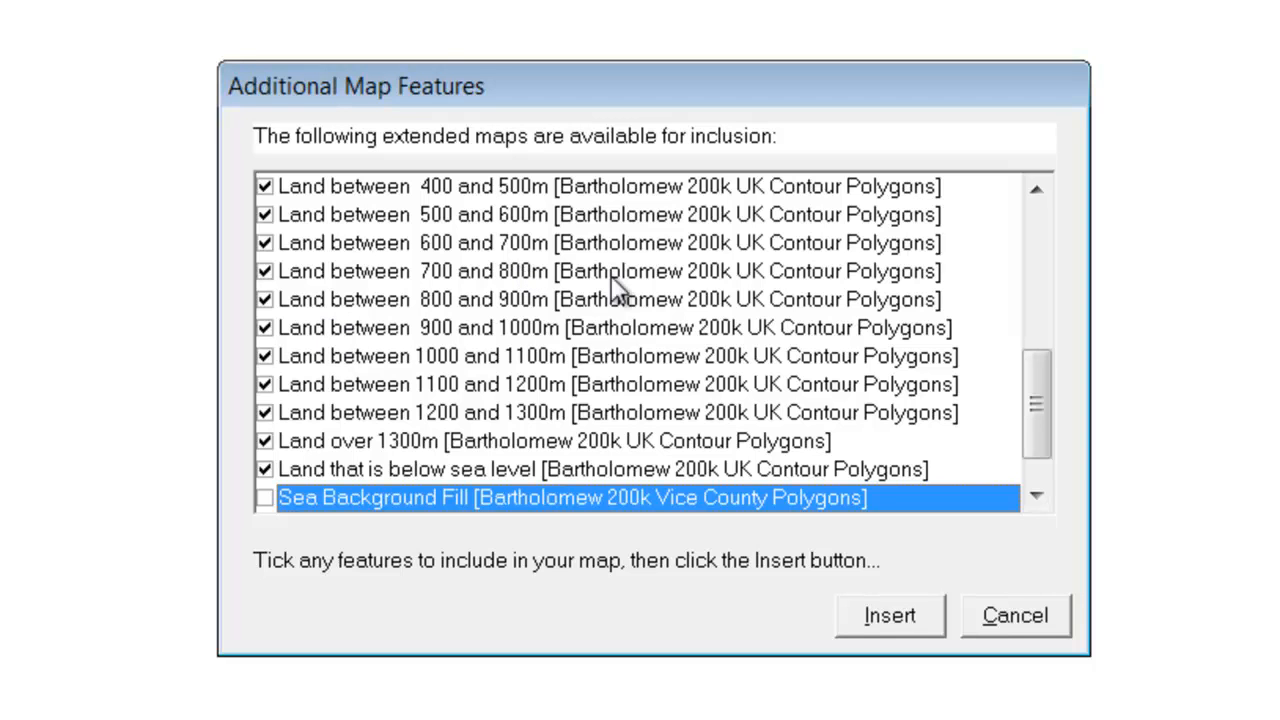
Step: Insert the chosen contour polygons into the current map, confirm the addition and close the feature list
{"action": "left_click", "coordinate": [891, 620]}
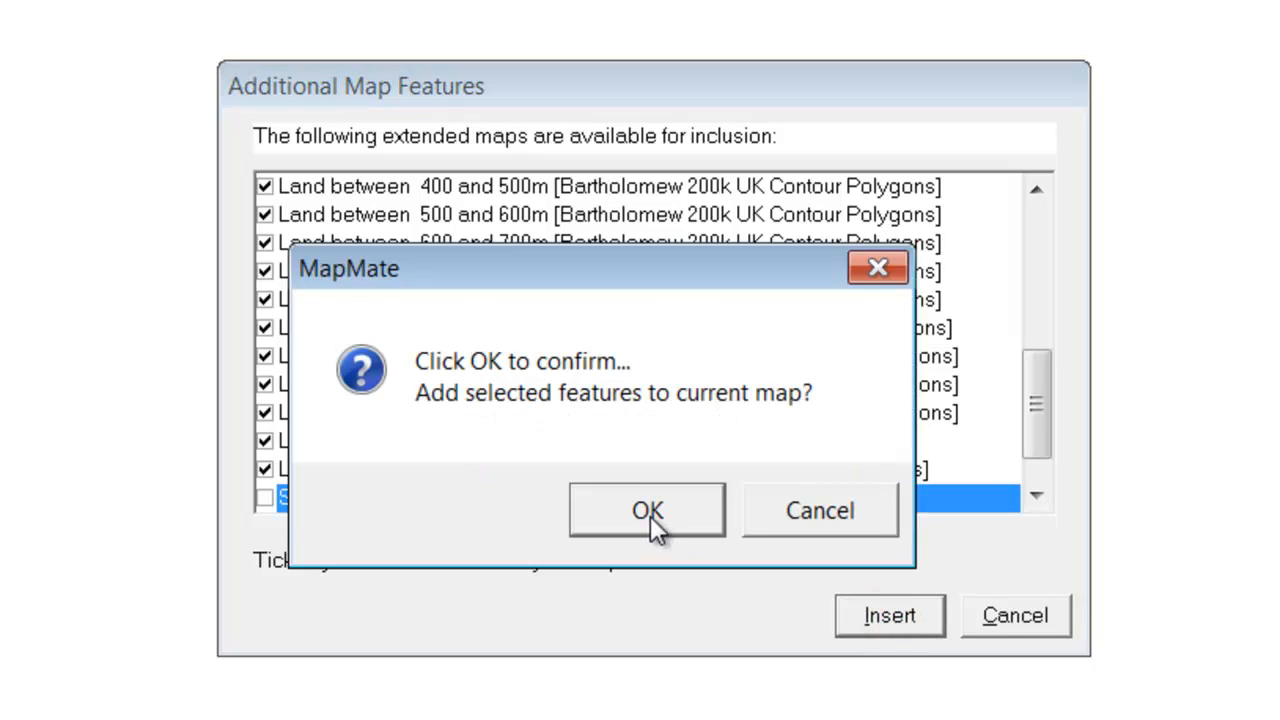
{"action": "left_click", "coordinate": [651, 519]}
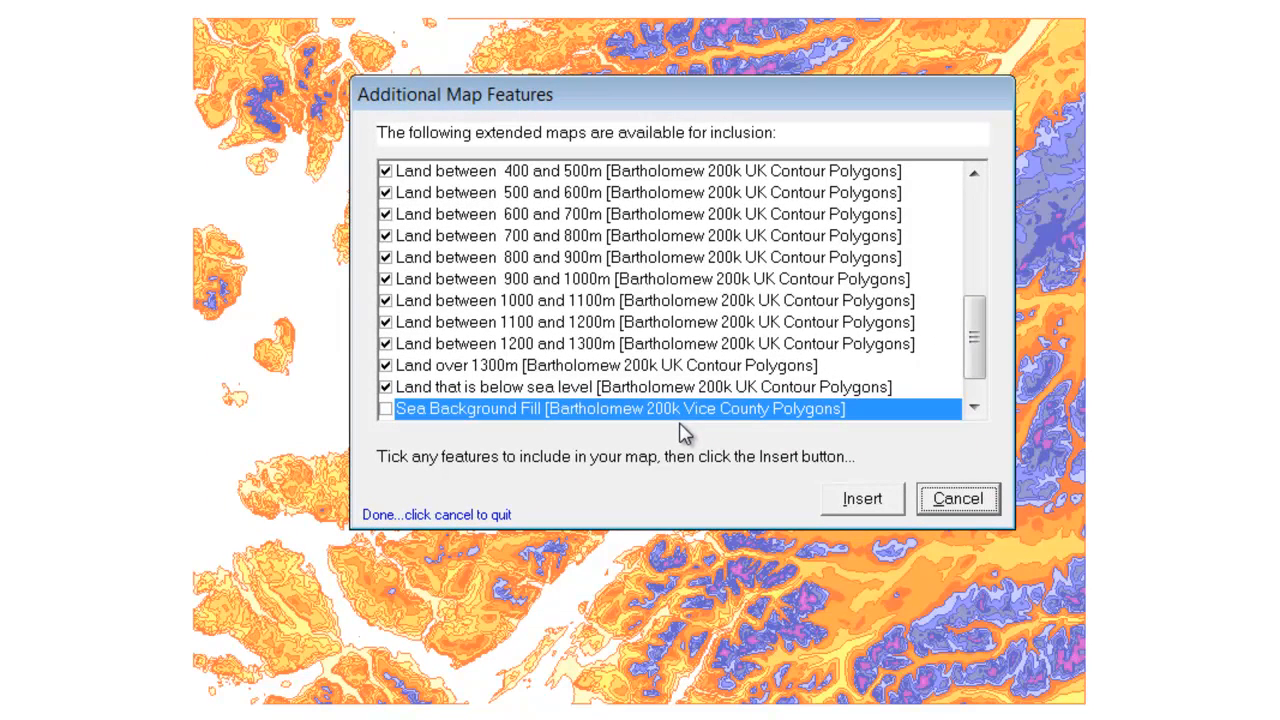
{"action": "left_click", "coordinate": [966, 500]}
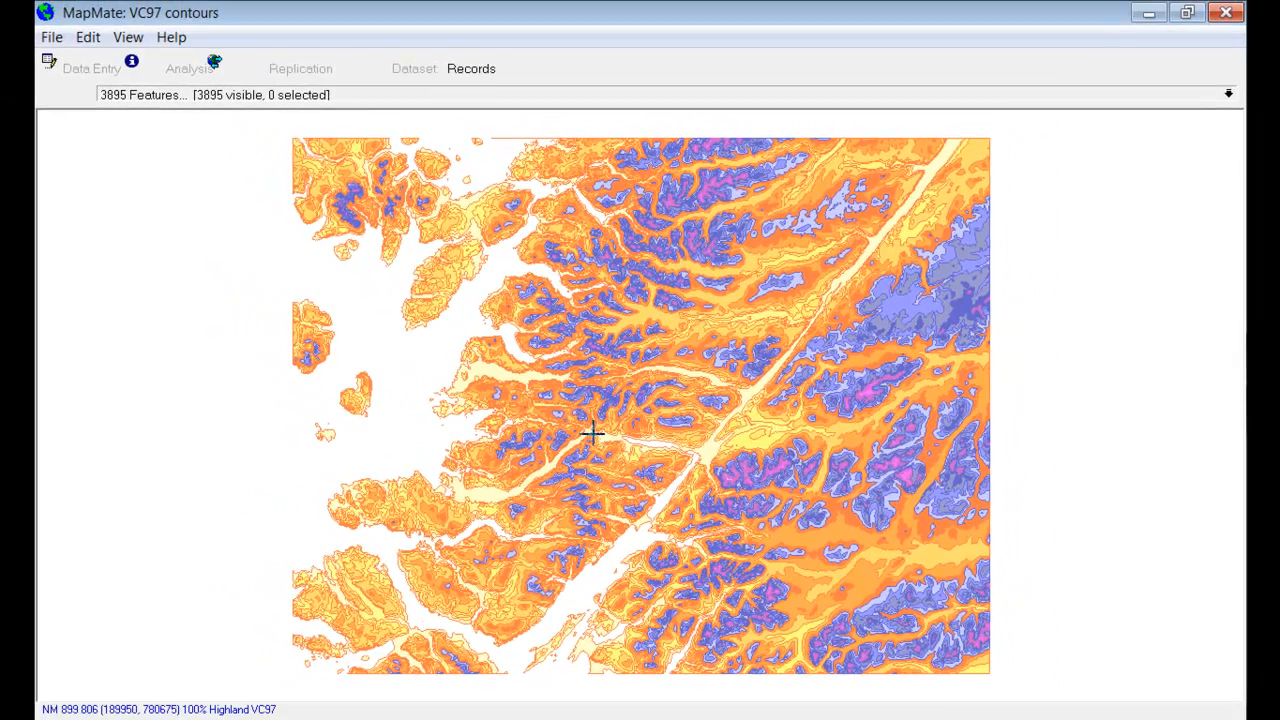
Step: Open the saved VC97 Base Map from the maps in this dataset
{"action": "left_click", "coordinate": [50, 37]}
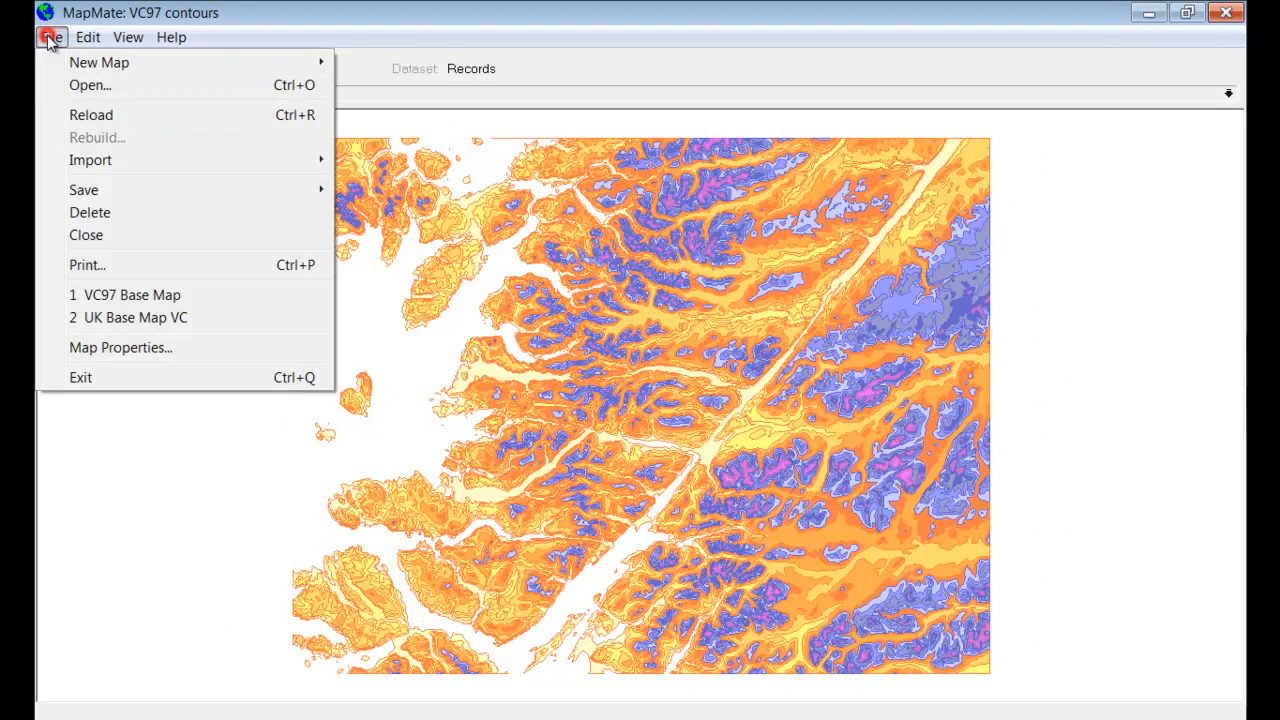
{"action": "left_click", "coordinate": [80, 87]}
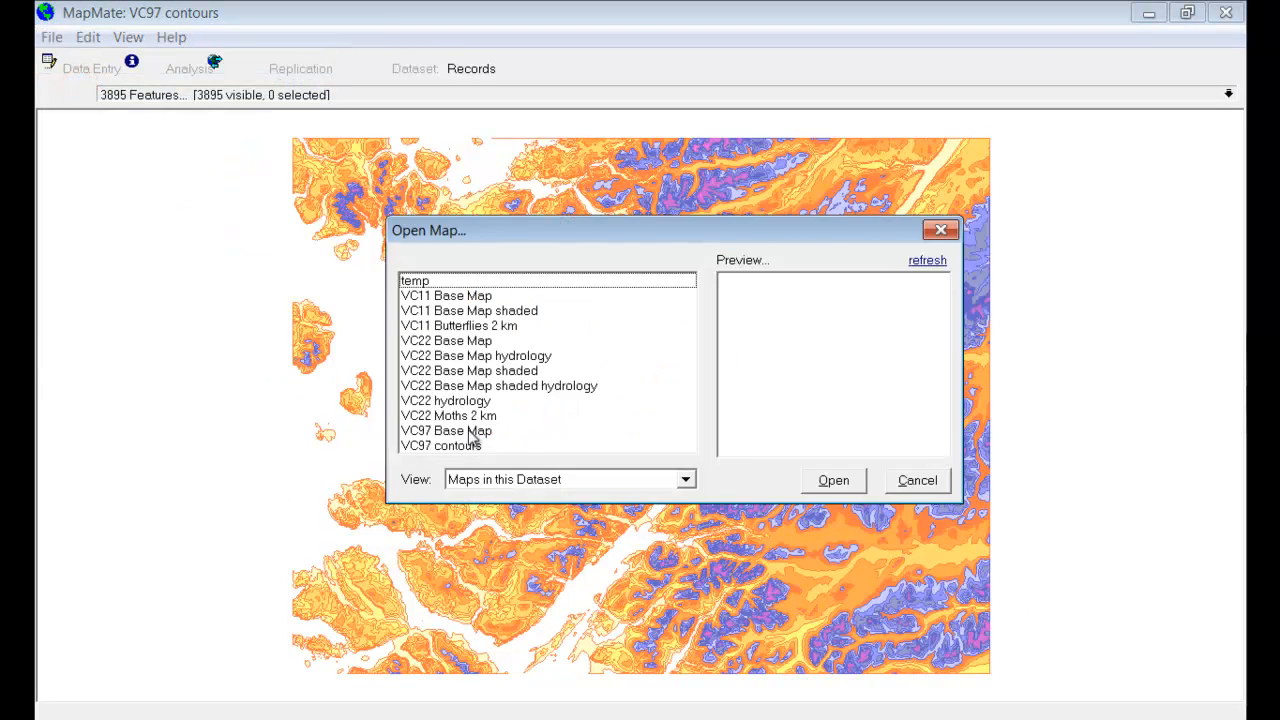
{"action": "left_click", "coordinate": [468, 431]}
{"action": "left_click", "coordinate": [836, 480]}
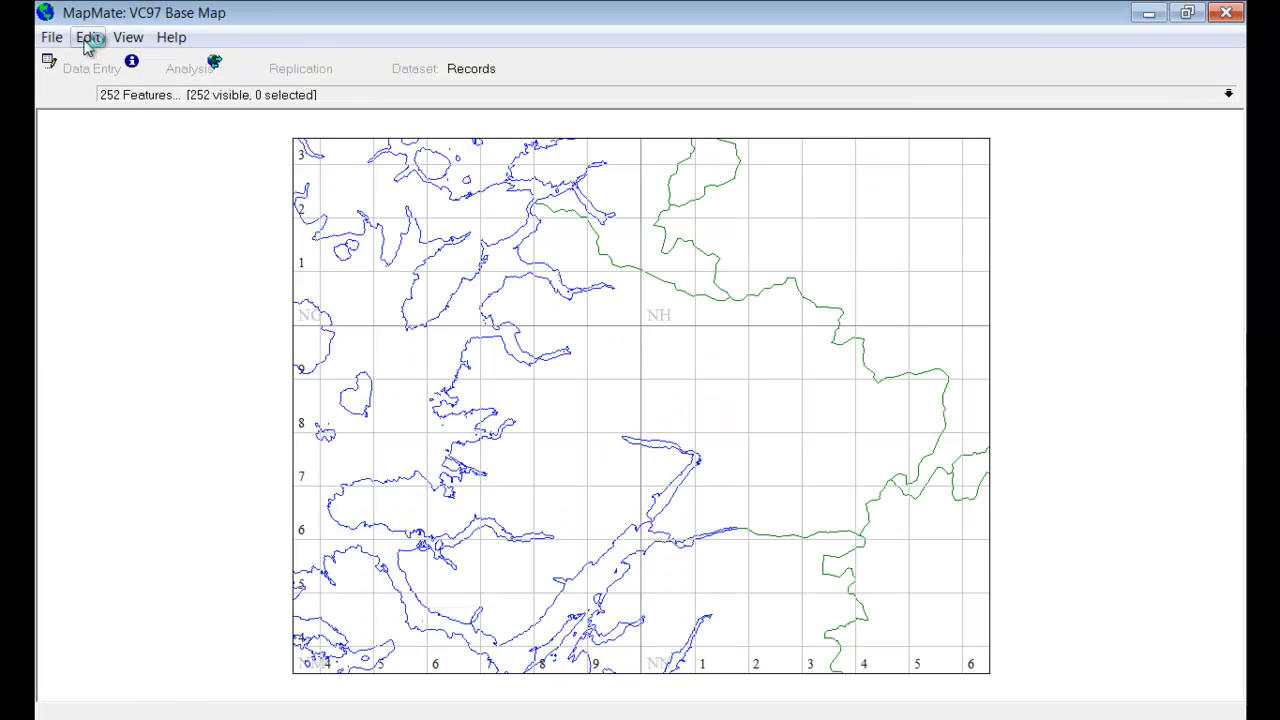
Step: Insert the VC97 contours map into the VC97 Base Map
{"action": "left_click", "coordinate": [88, 40]}
{"action": "left_click", "coordinate": [120, 92]}
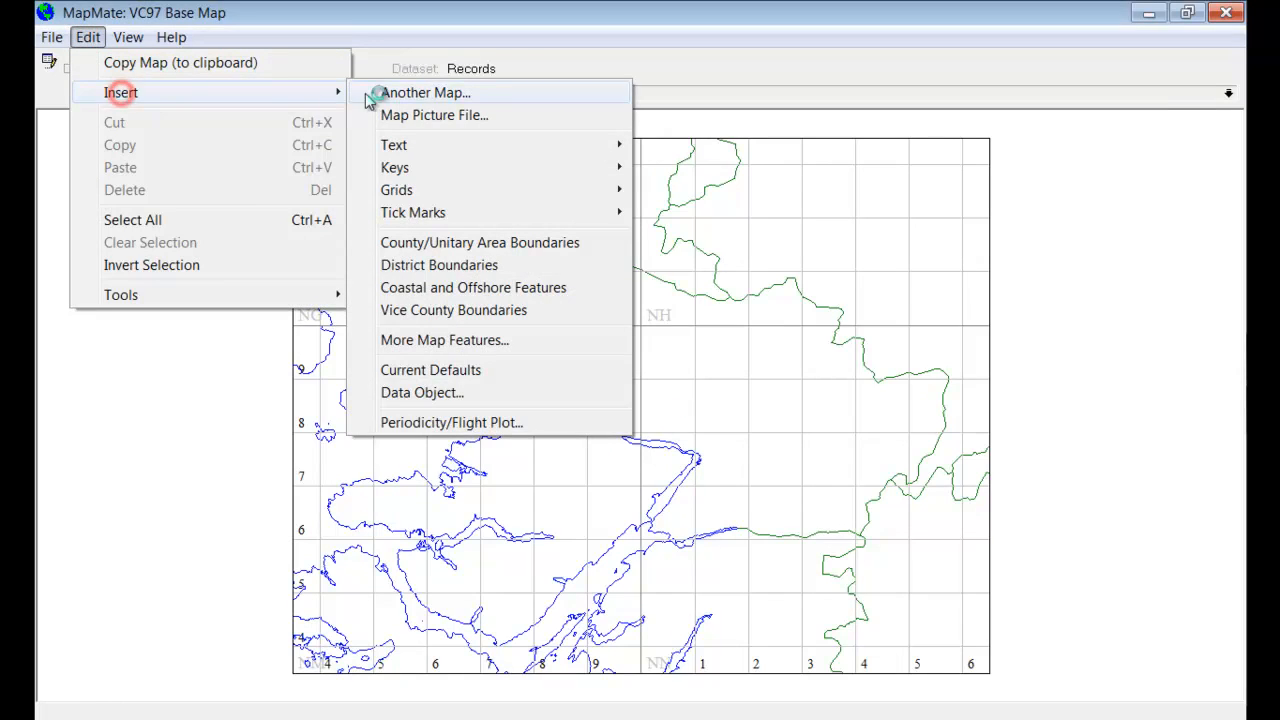
{"action": "left_click", "coordinate": [432, 94]}
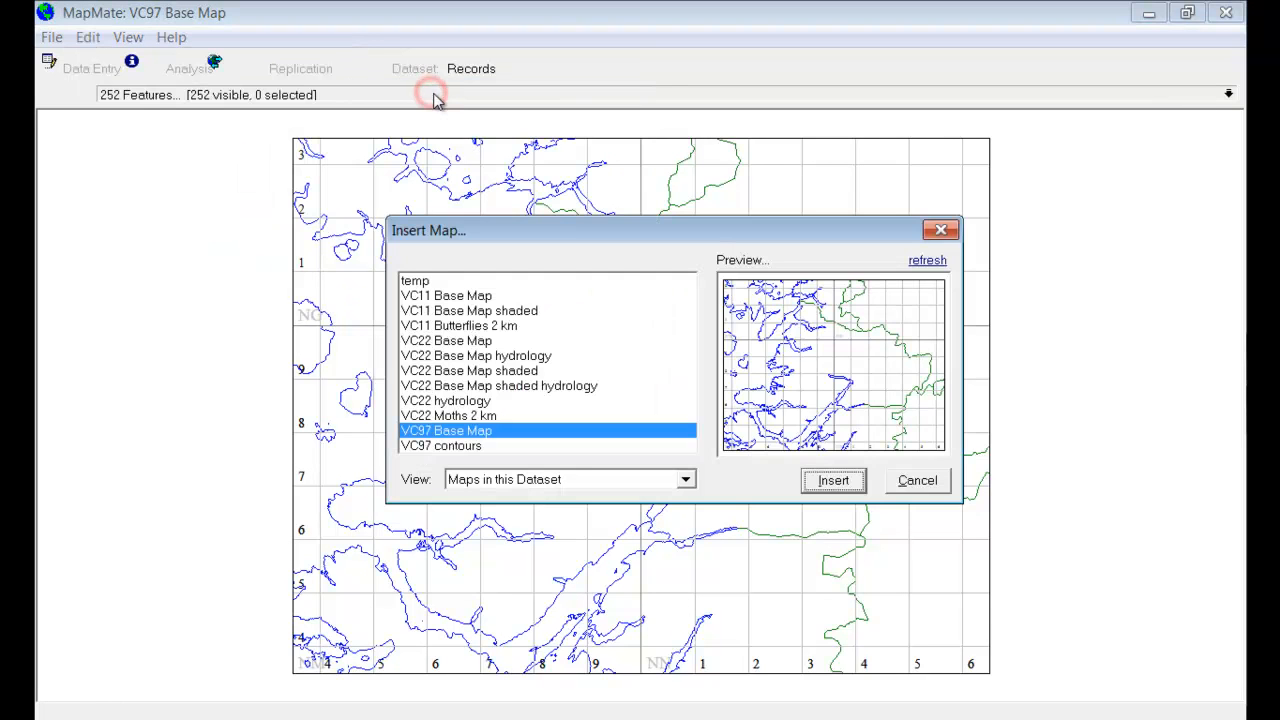
{"action": "left_click", "coordinate": [474, 447]}
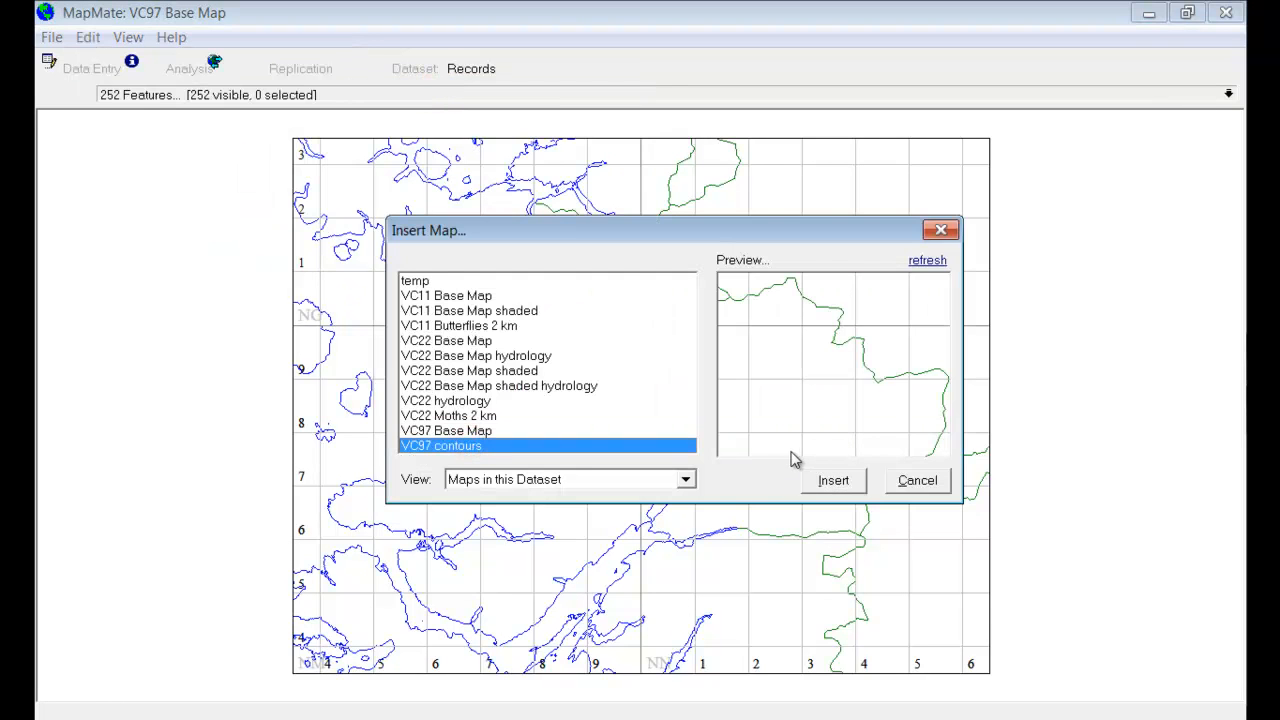
{"action": "left_click", "coordinate": [836, 482]}
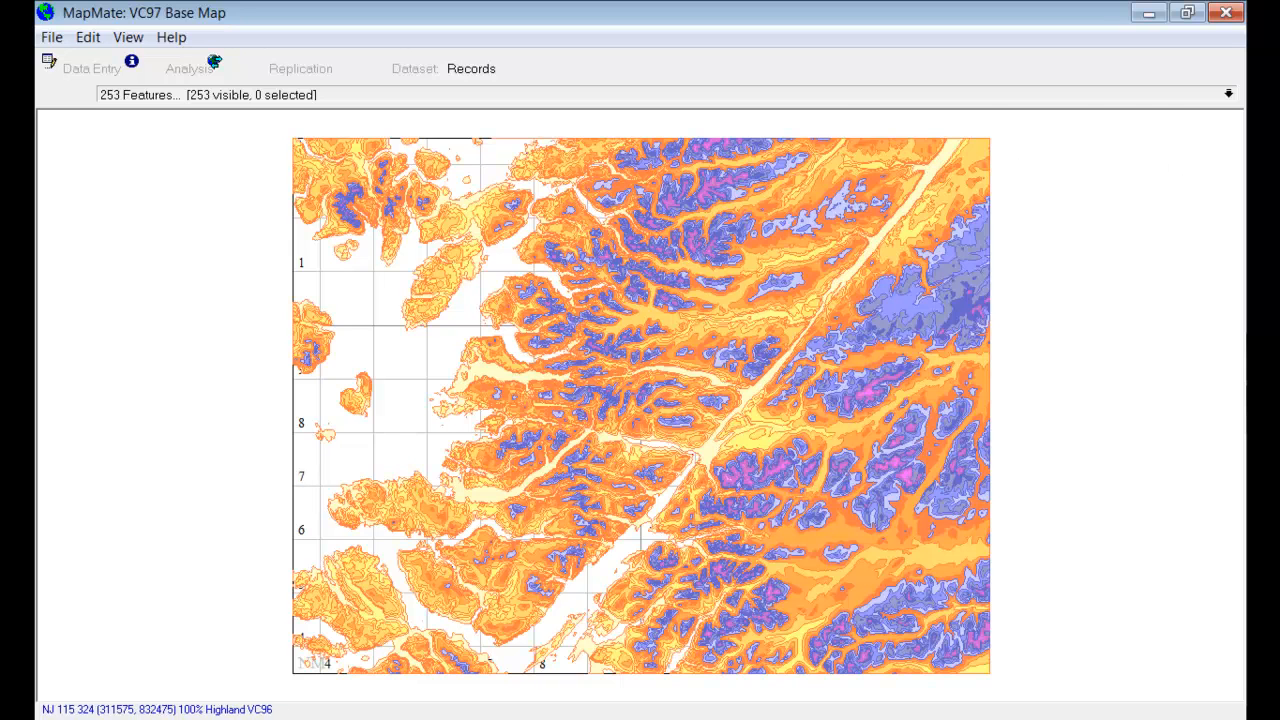
Step: Sort the map's feature list by type and send the VC97 contours map feature to the back
{"action": "left_click", "coordinate": [1229, 94]}
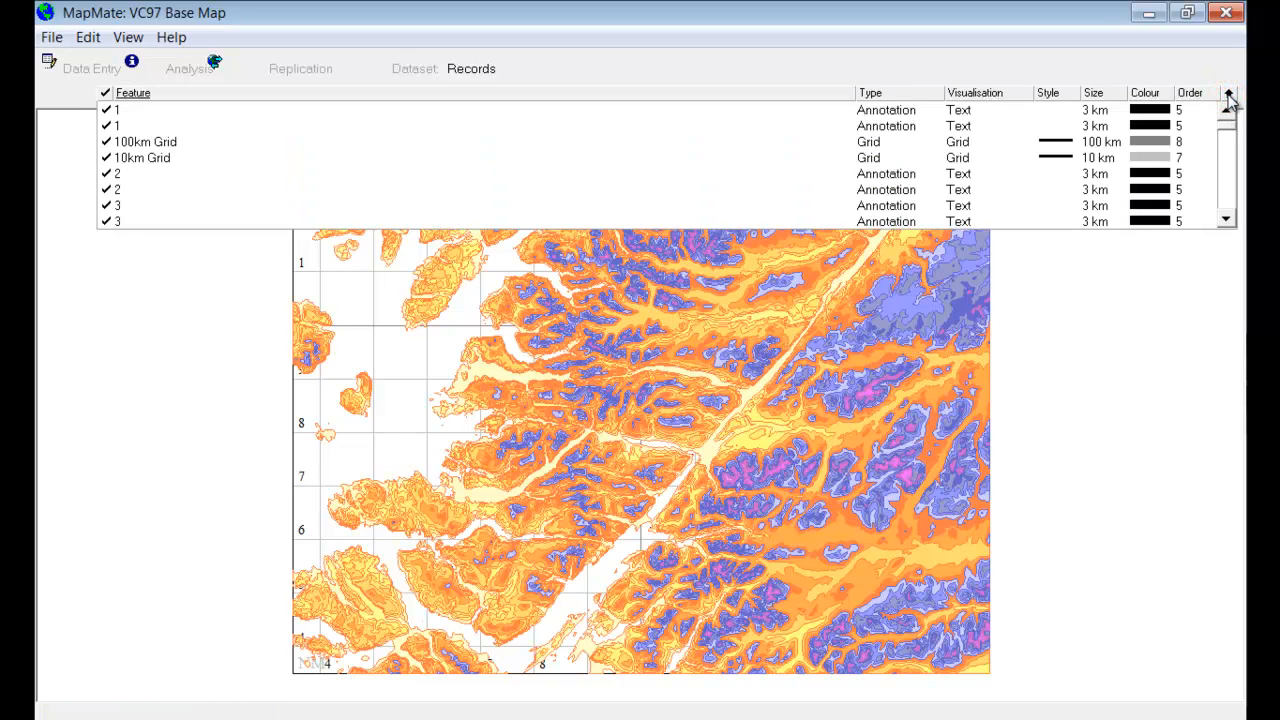
{"action": "left_click", "coordinate": [870, 93]}
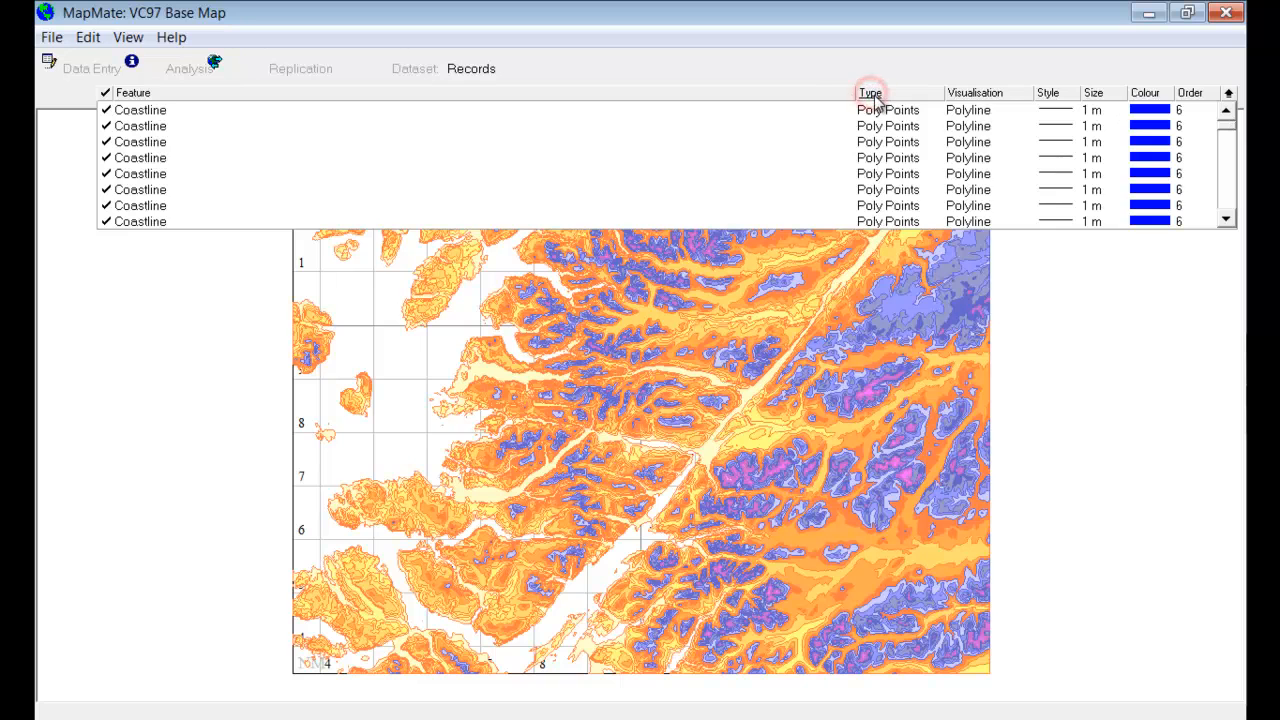
{"action": "left_click", "coordinate": [870, 93]}
{"action": "left_click_drag", "start_coordinate": [1231, 136], "coordinate": [1231, 135]}
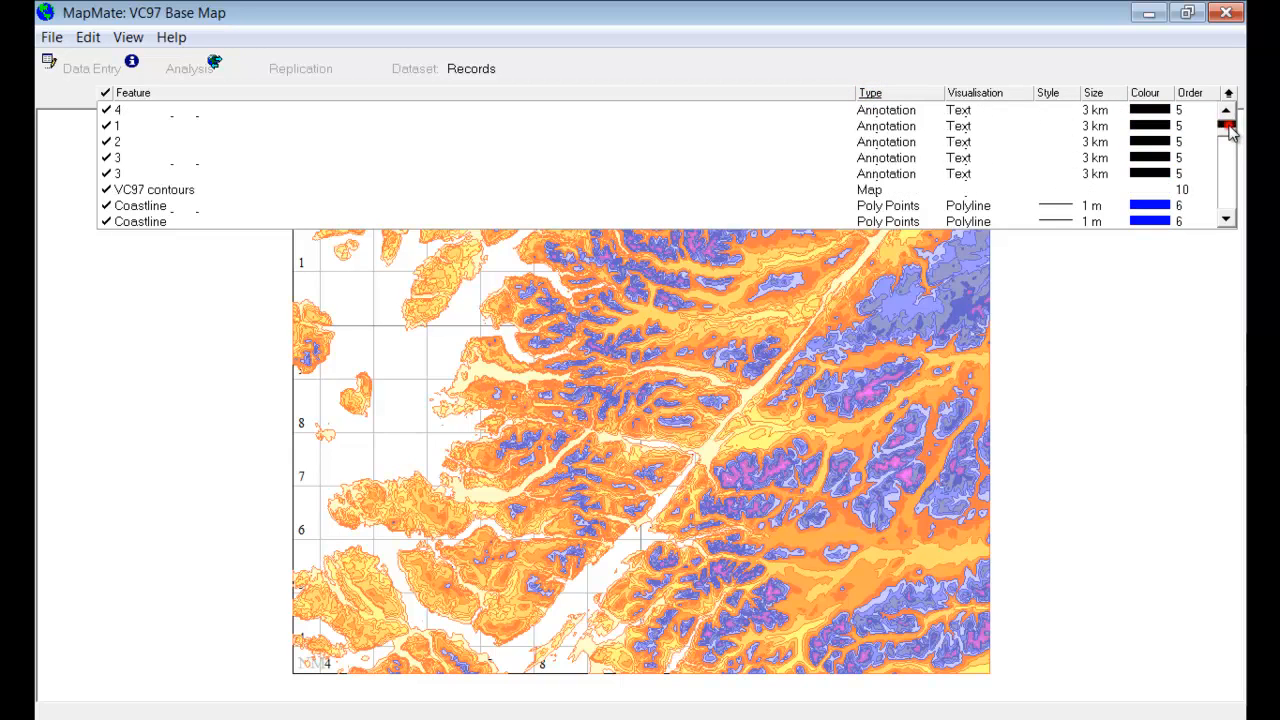
{"action": "left_click", "coordinate": [413, 194]}
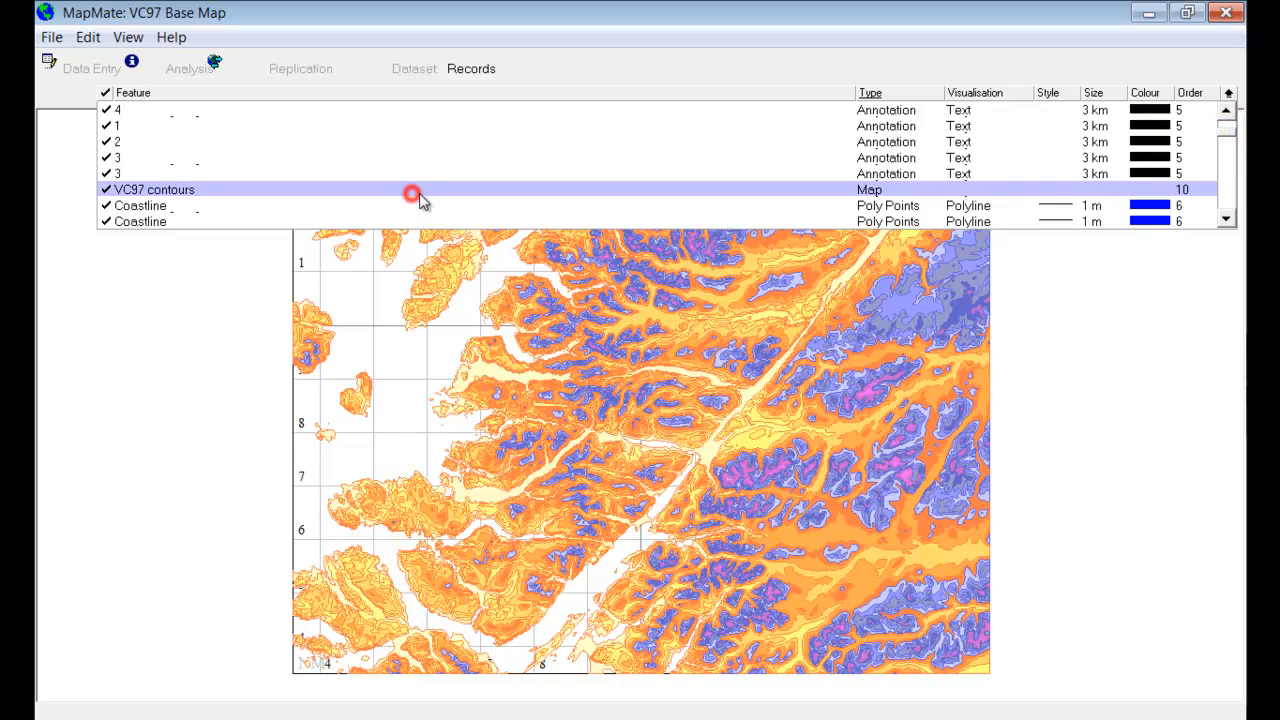
{"action": "right_click", "coordinate": [1186, 195]}
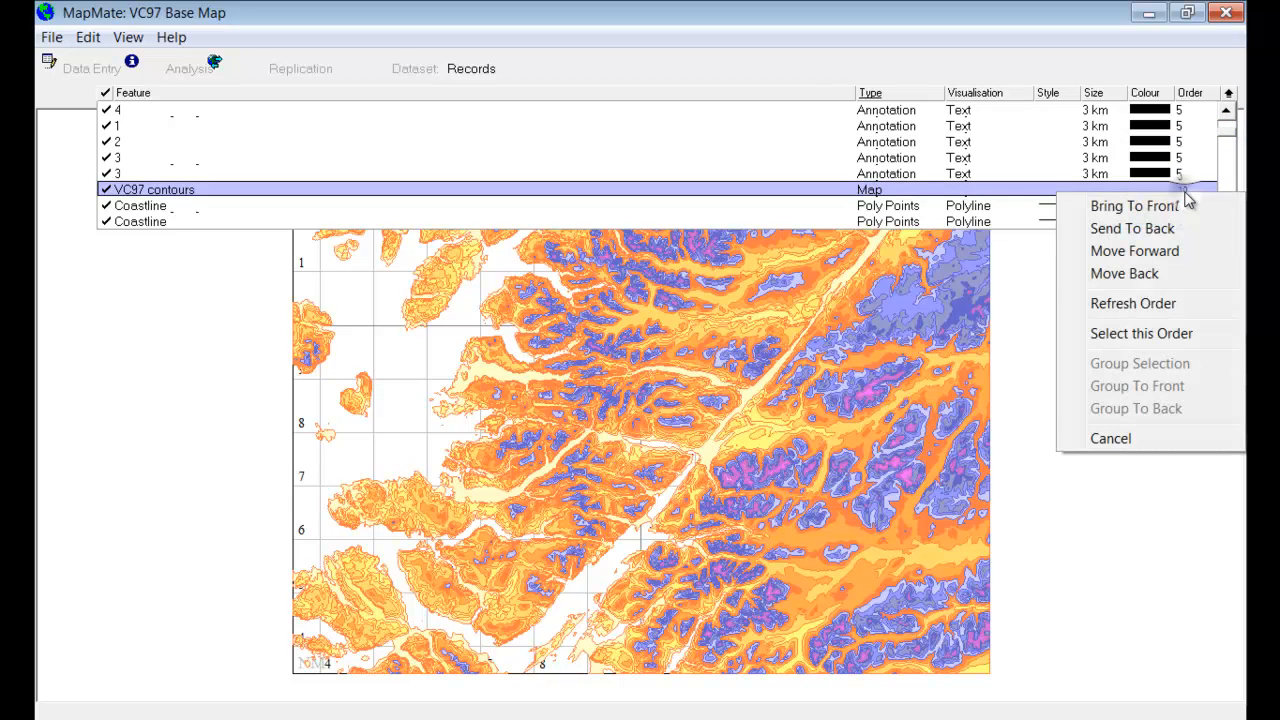
{"action": "left_click", "coordinate": [1177, 231]}
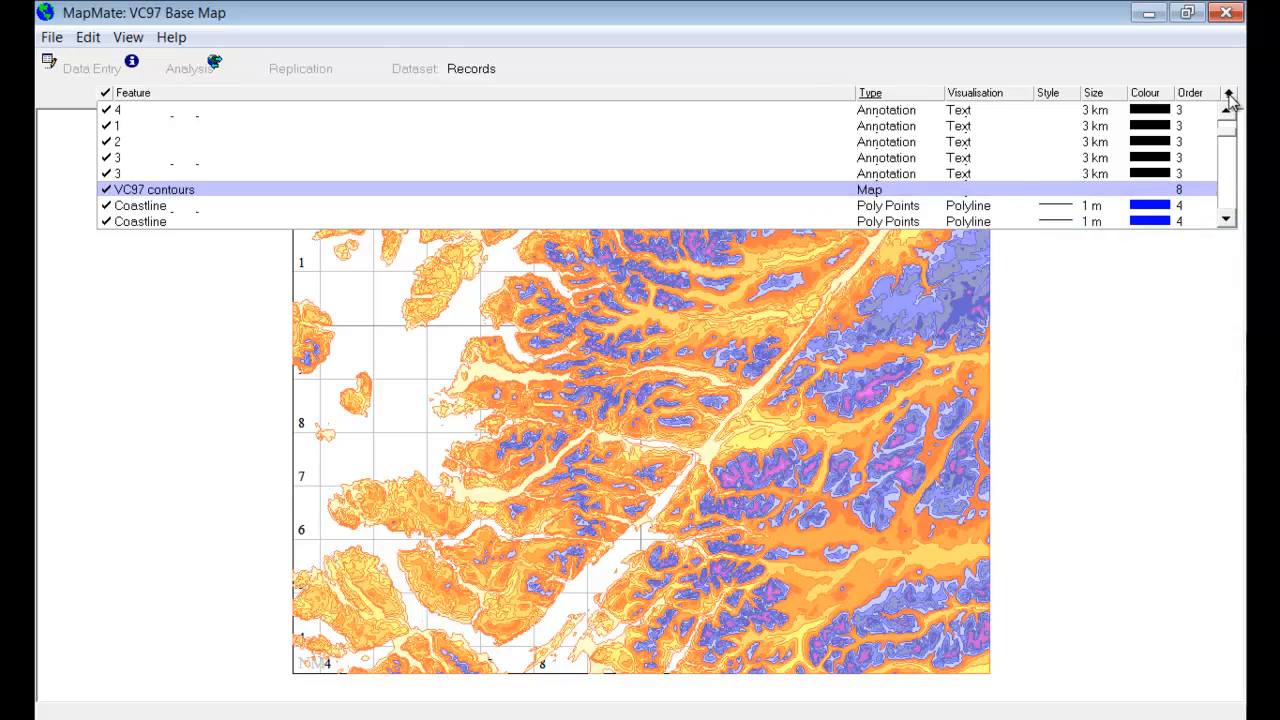
{"action": "left_click", "coordinate": [1229, 94]}
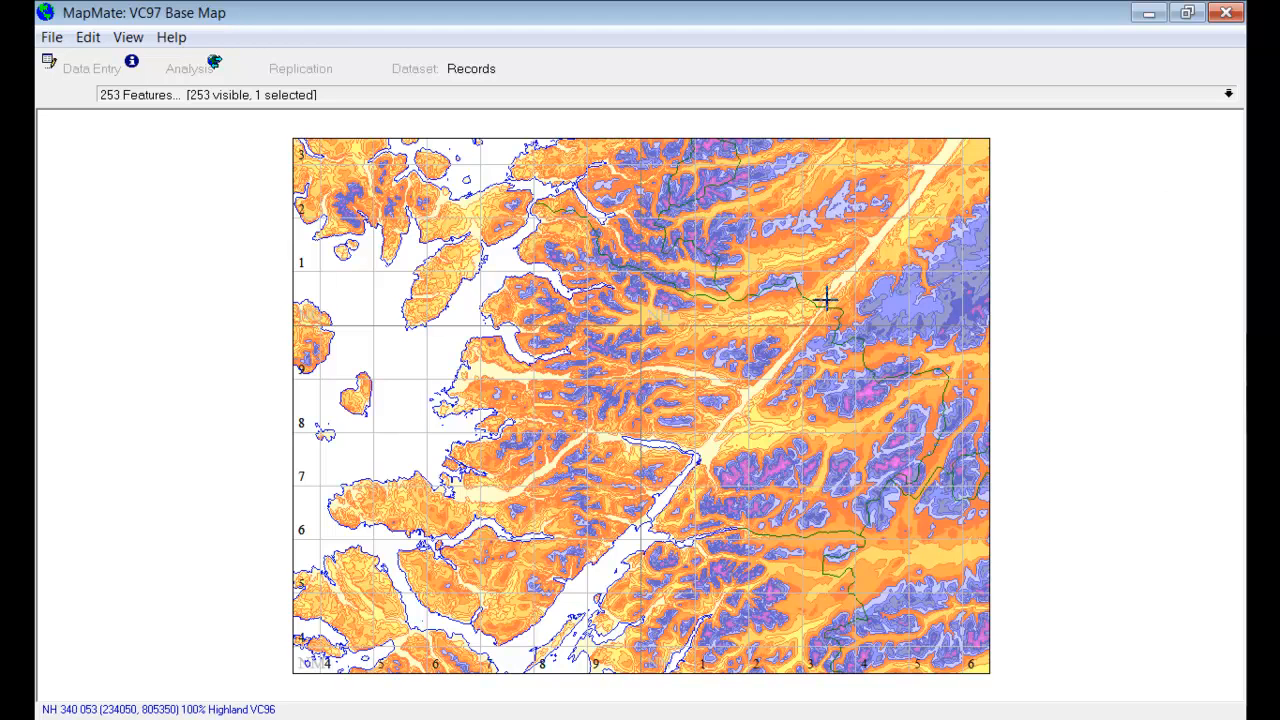
Step: Insert the Sea Background Fill from the additional map features into the VC97 Base Map and close the feature list
{"action": "left_click", "coordinate": [88, 38]}
{"action": "mouse_move", "coordinate": [115, 94]}
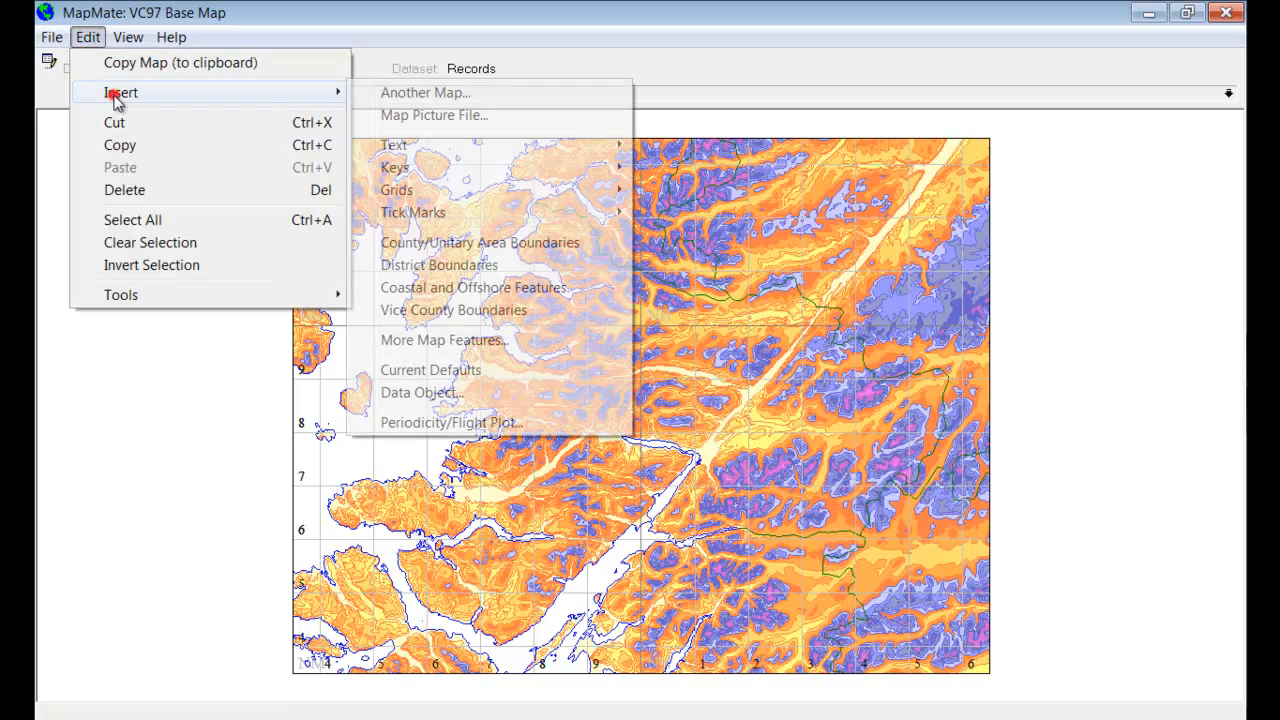
{"action": "left_click", "coordinate": [466, 340]}
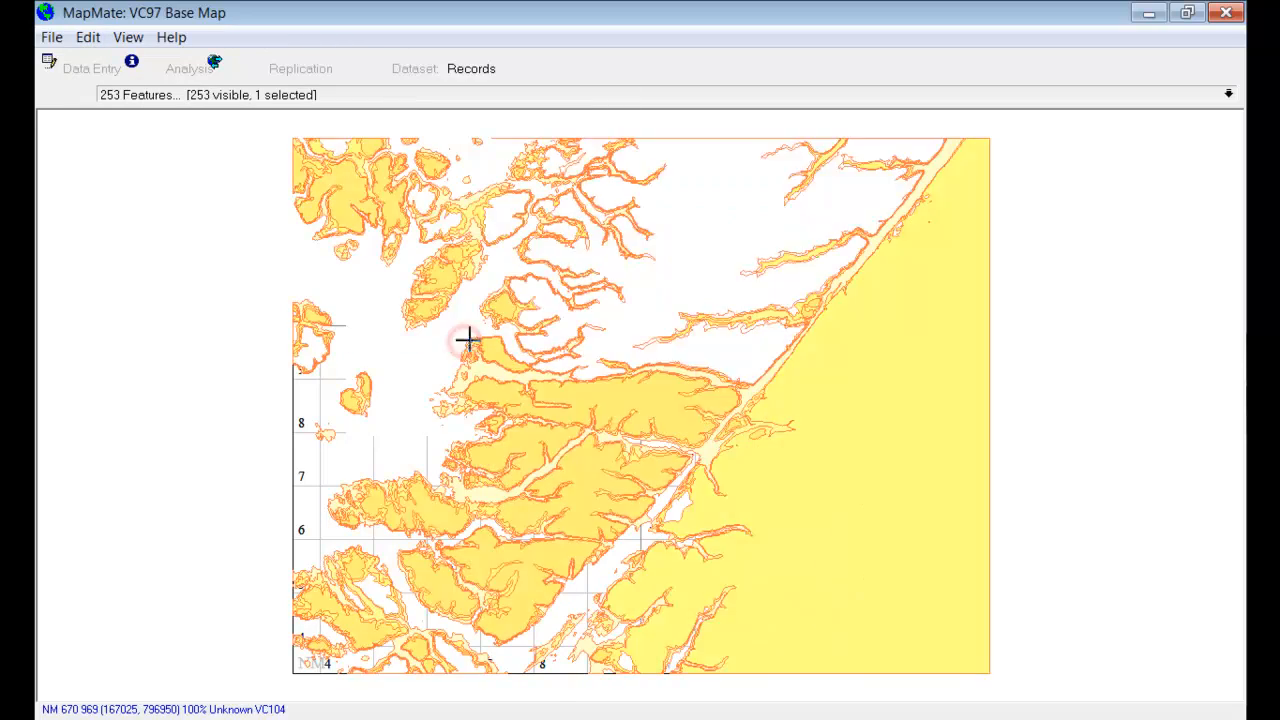
{"action": "left_click_drag", "start_coordinate": [899, 316], "coordinate": [918, 434]}
{"action": "left_click", "coordinate": [443, 409]}
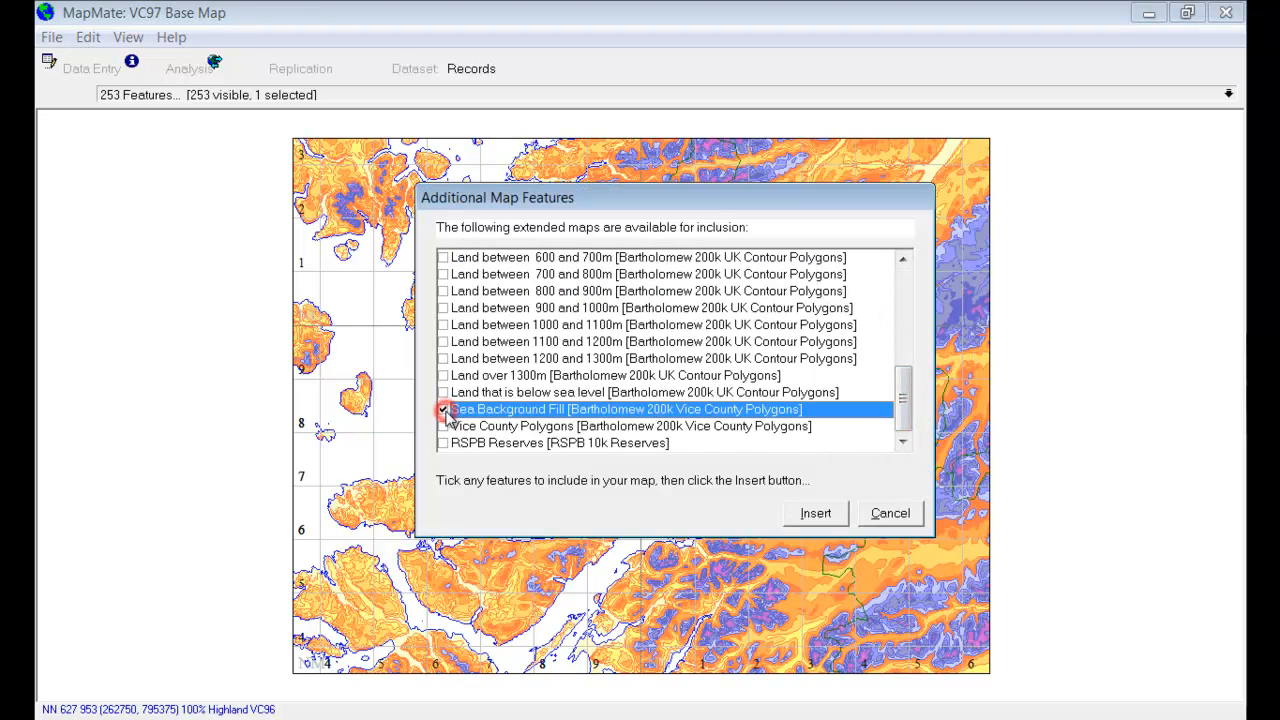
{"action": "left_click", "coordinate": [824, 515]}
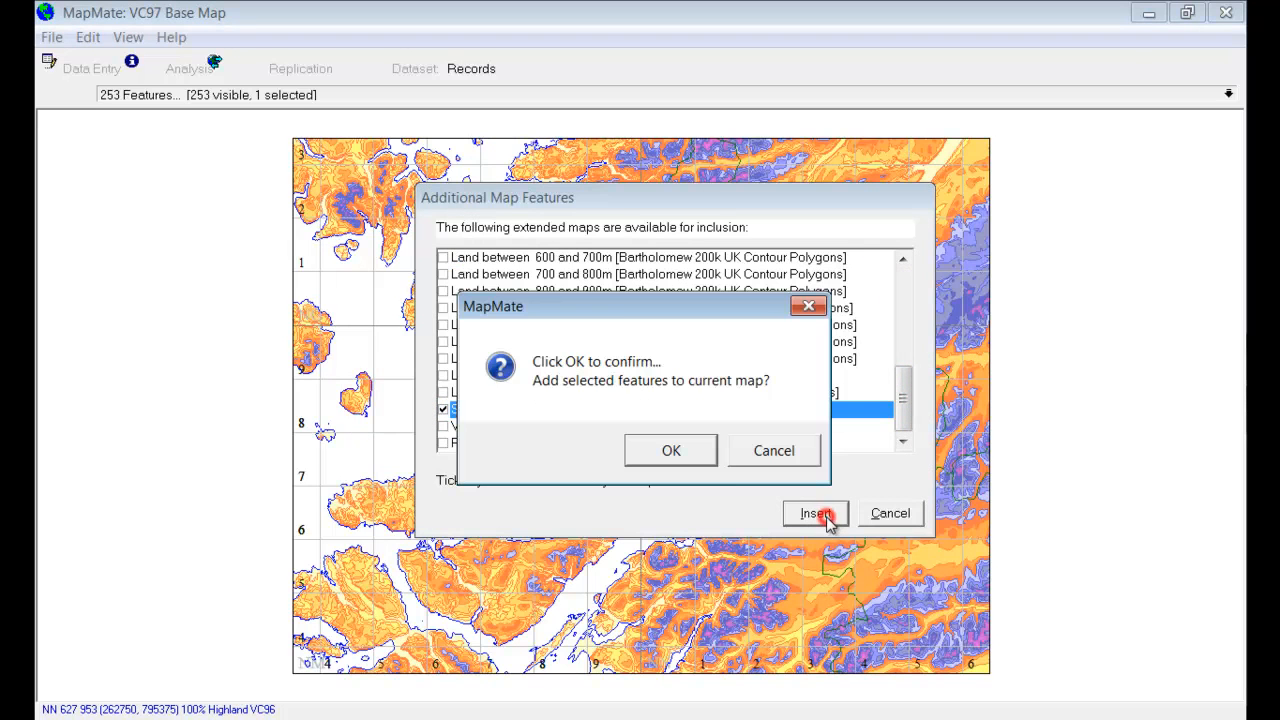
{"action": "left_click", "coordinate": [692, 458]}
{"action": "left_click", "coordinate": [899, 517]}
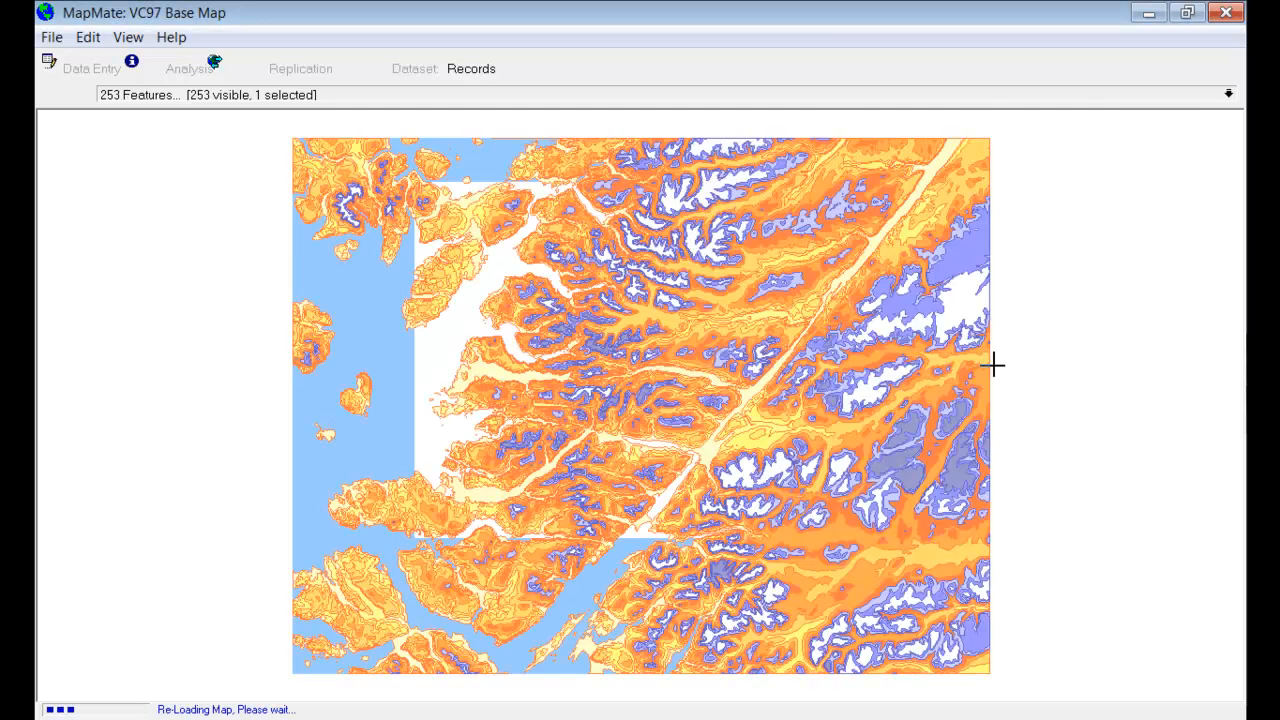
Step: Sort the map's features by name, send the Sea feature to the back and close the list
{"action": "left_click", "coordinate": [1232, 96]}
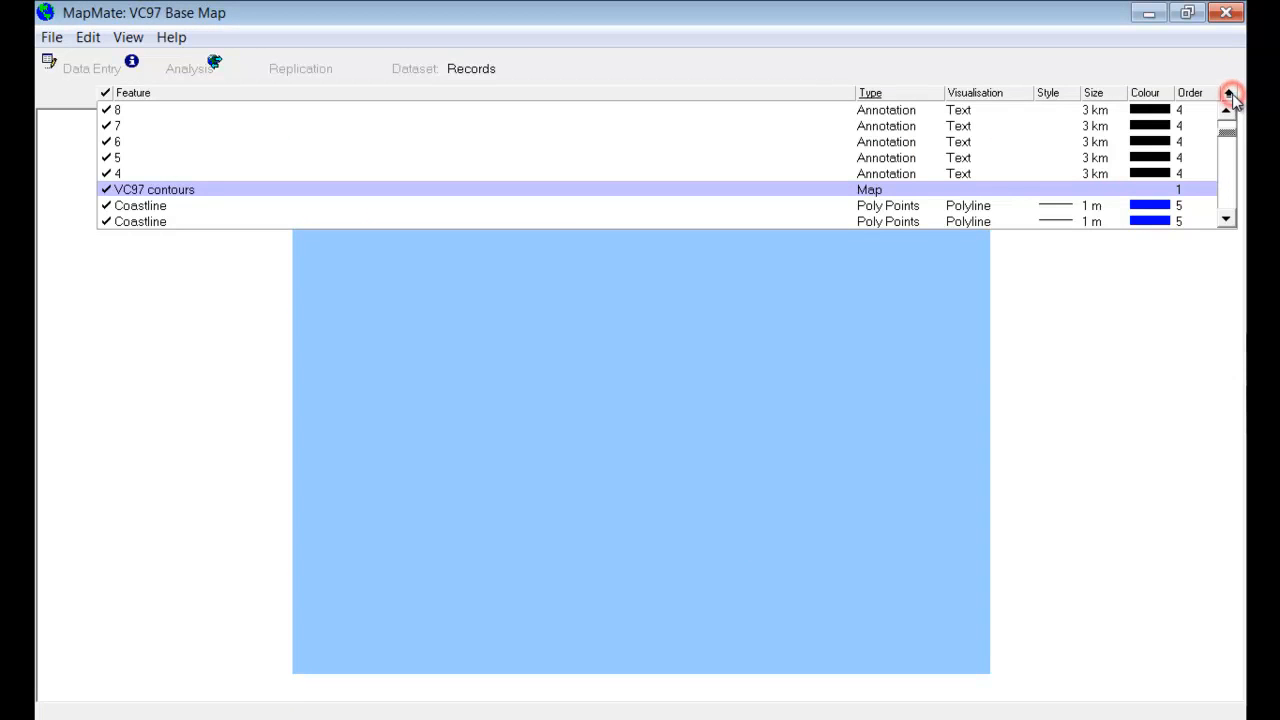
{"action": "scroll", "coordinate": [1213, 216], "scroll_direction": "down", "scroll_amount": 3}
{"action": "left_click", "coordinate": [1225, 219]}
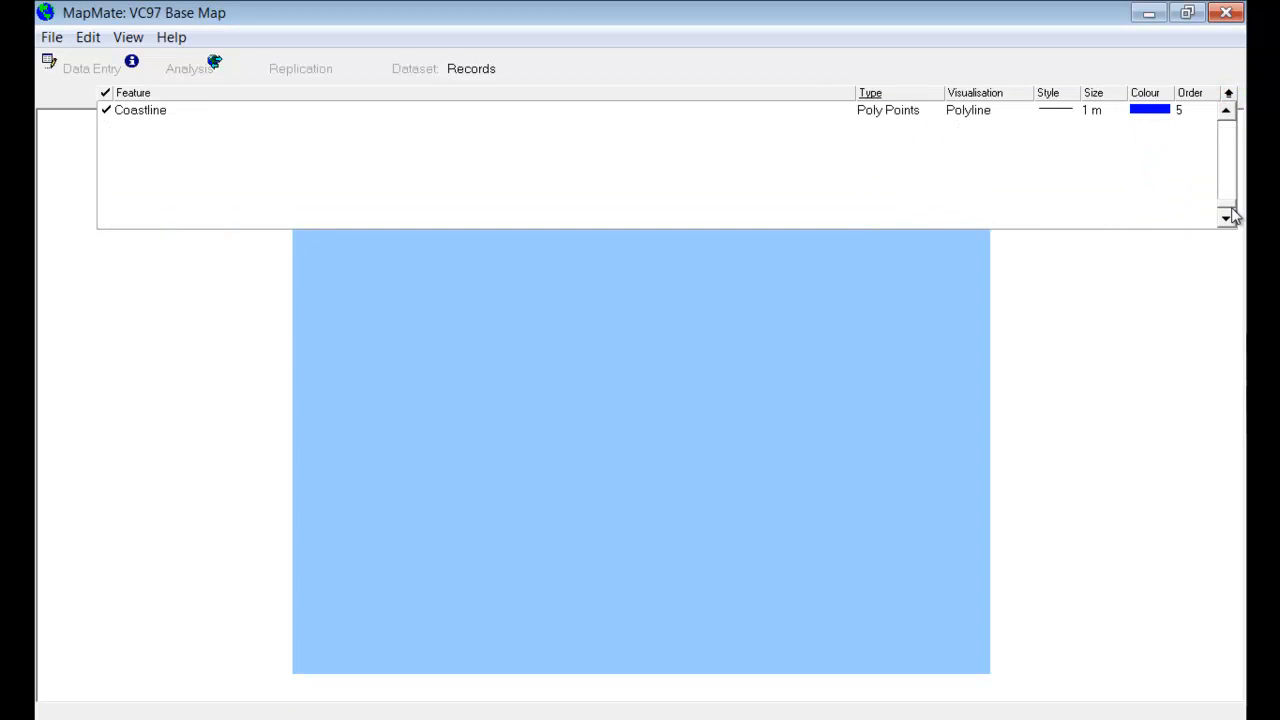
{"action": "left_click", "coordinate": [1230, 163]}
{"action": "left_click", "coordinate": [1230, 163]}
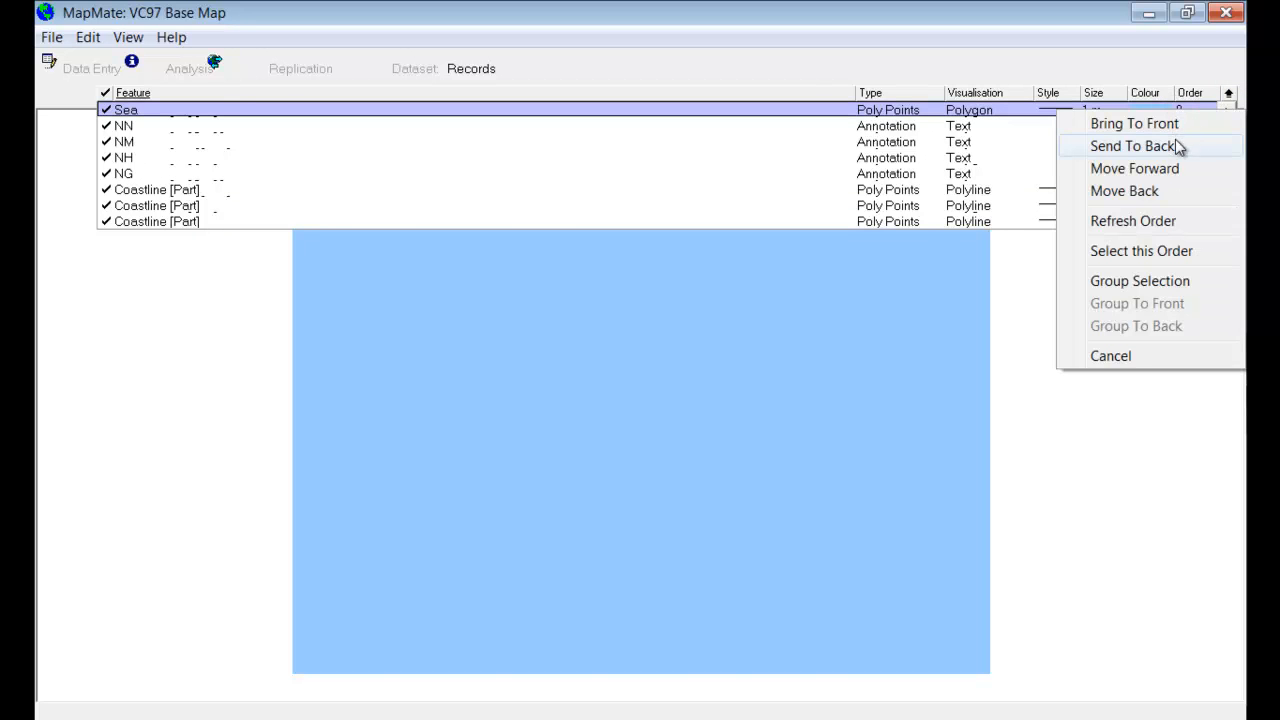
{"action": "left_click", "coordinate": [1178, 146]}
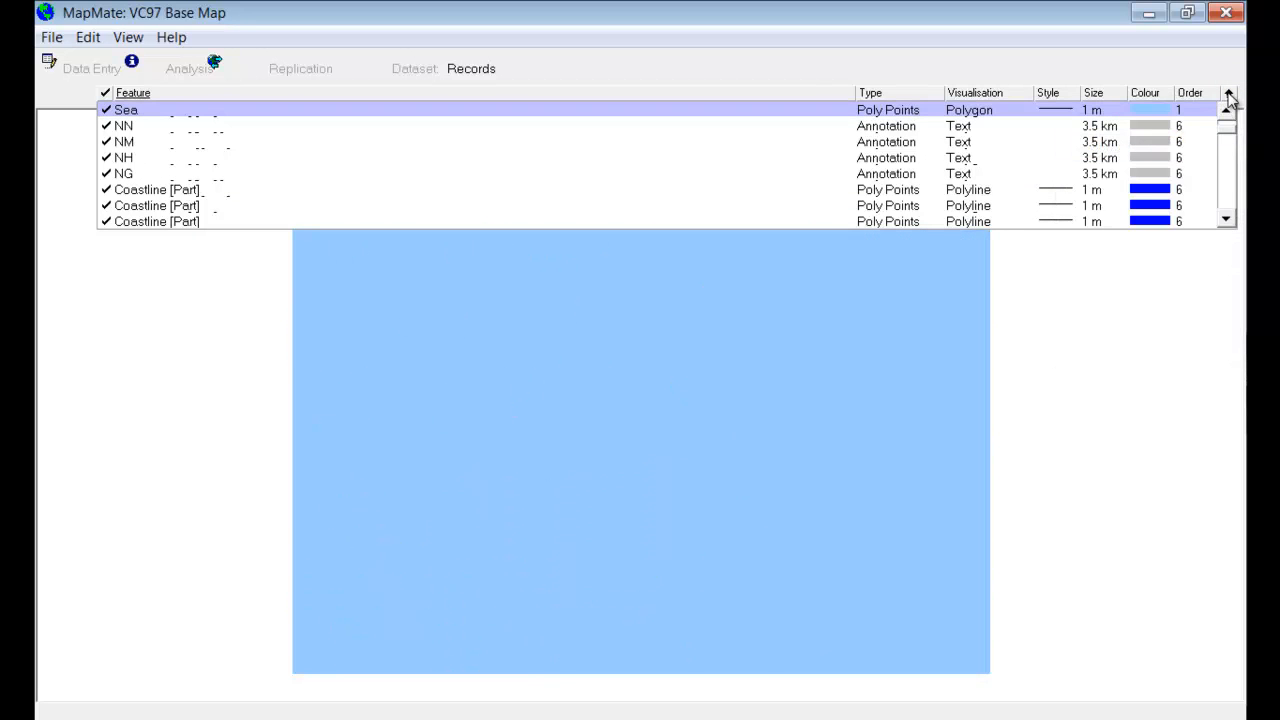
{"action": "left_click", "coordinate": [1229, 93]}
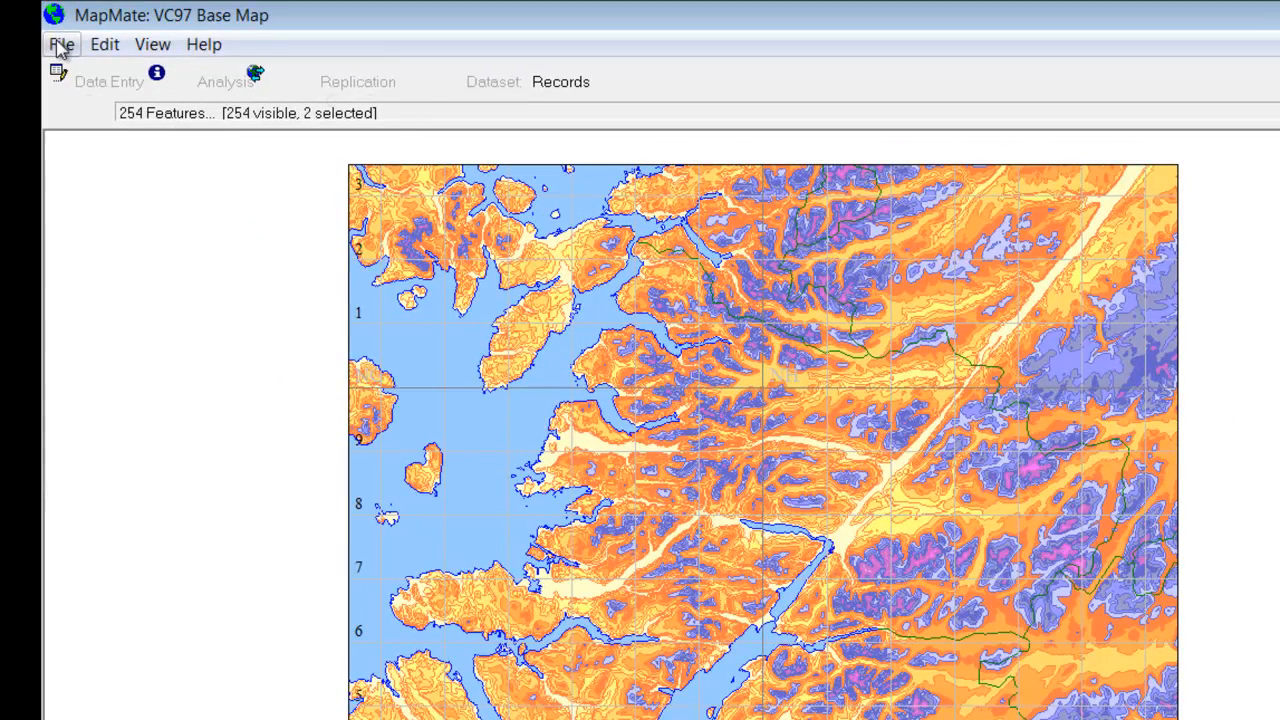
Step: Create a new blank UK map named "VC97 contours bounded" with a border
{"action": "left_click", "coordinate": [62, 45]}
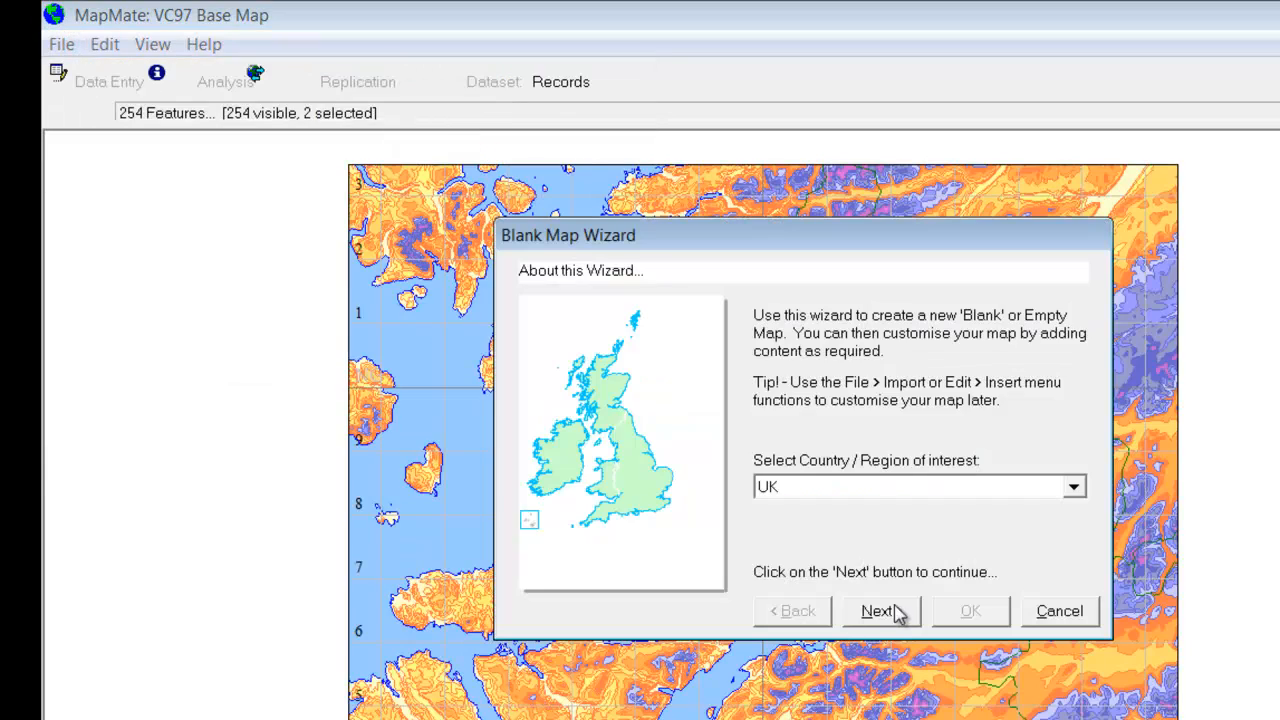
{"action": "left_click", "coordinate": [880, 611]}
{"action": "left_click", "coordinate": [880, 611]}
{"action": "left_click", "coordinate": [880, 611]}
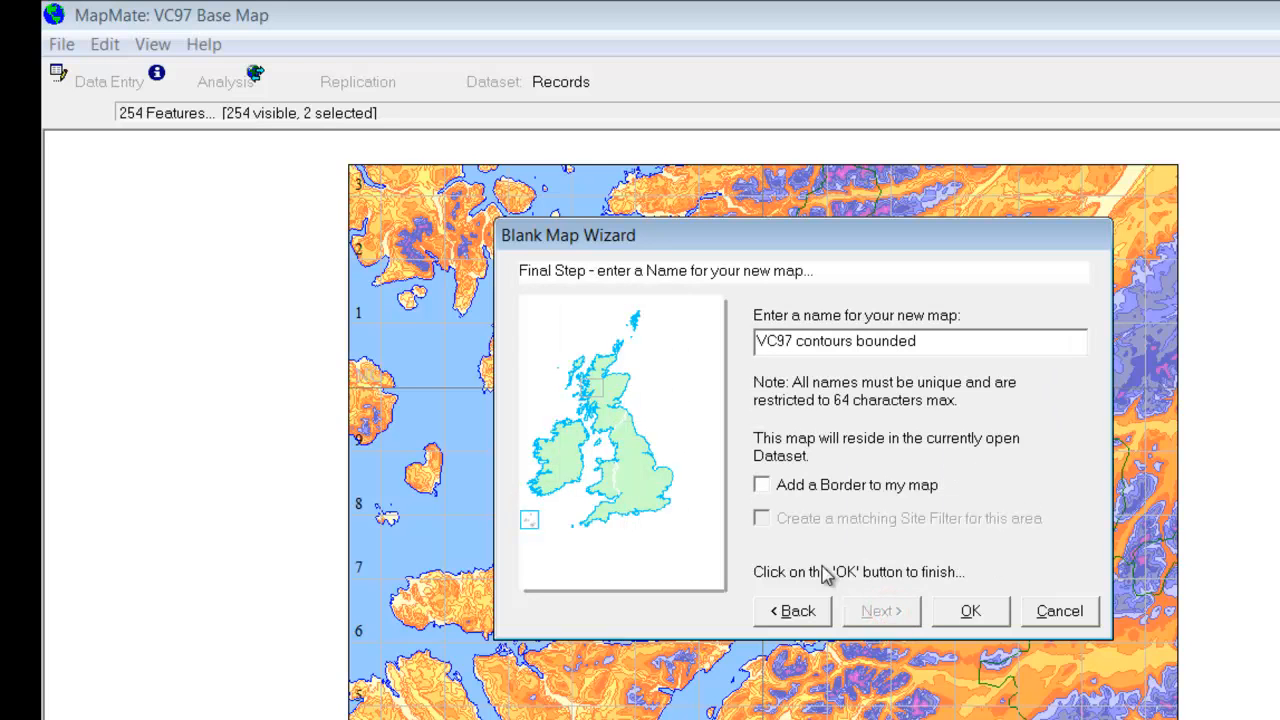
{"action": "left_click", "coordinate": [763, 486]}
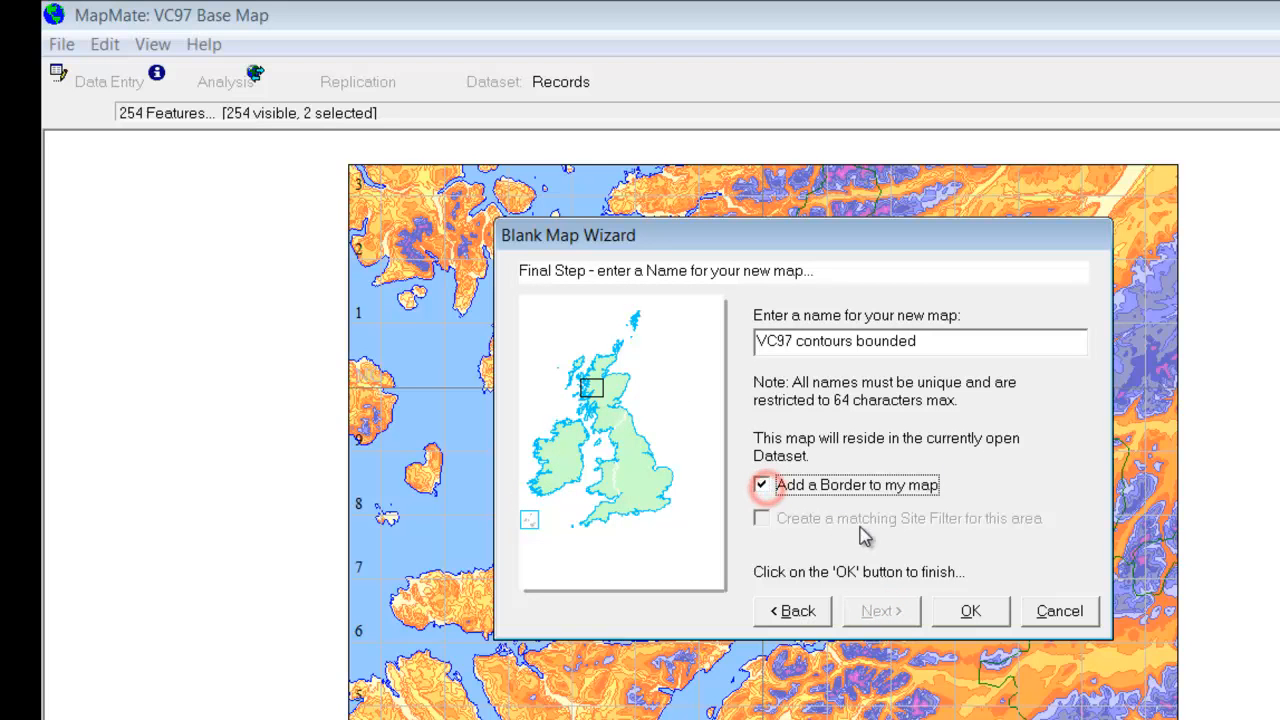
{"action": "left_click", "coordinate": [971, 611]}
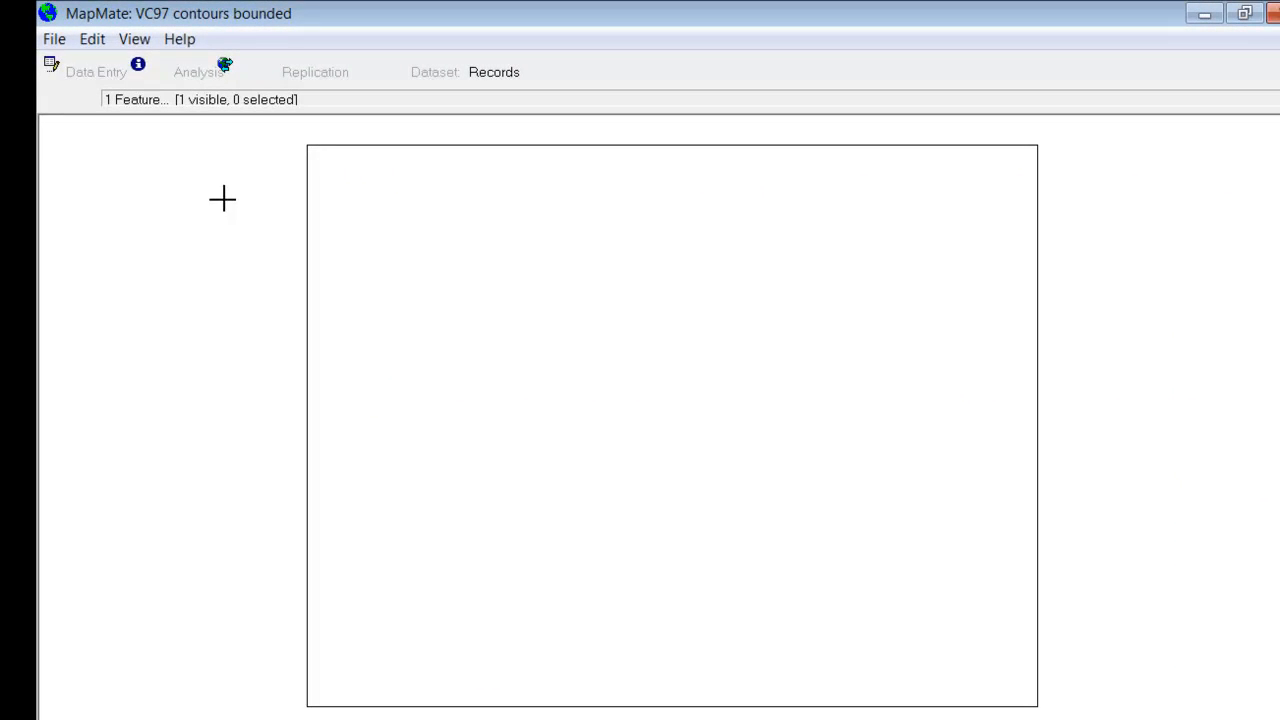
Step: Insert all the land contour polygons, including land below sea level, and the Sea Background Fill into the bounded map
{"action": "left_click", "coordinate": [90, 39]}
{"action": "left_click", "coordinate": [115, 96]}
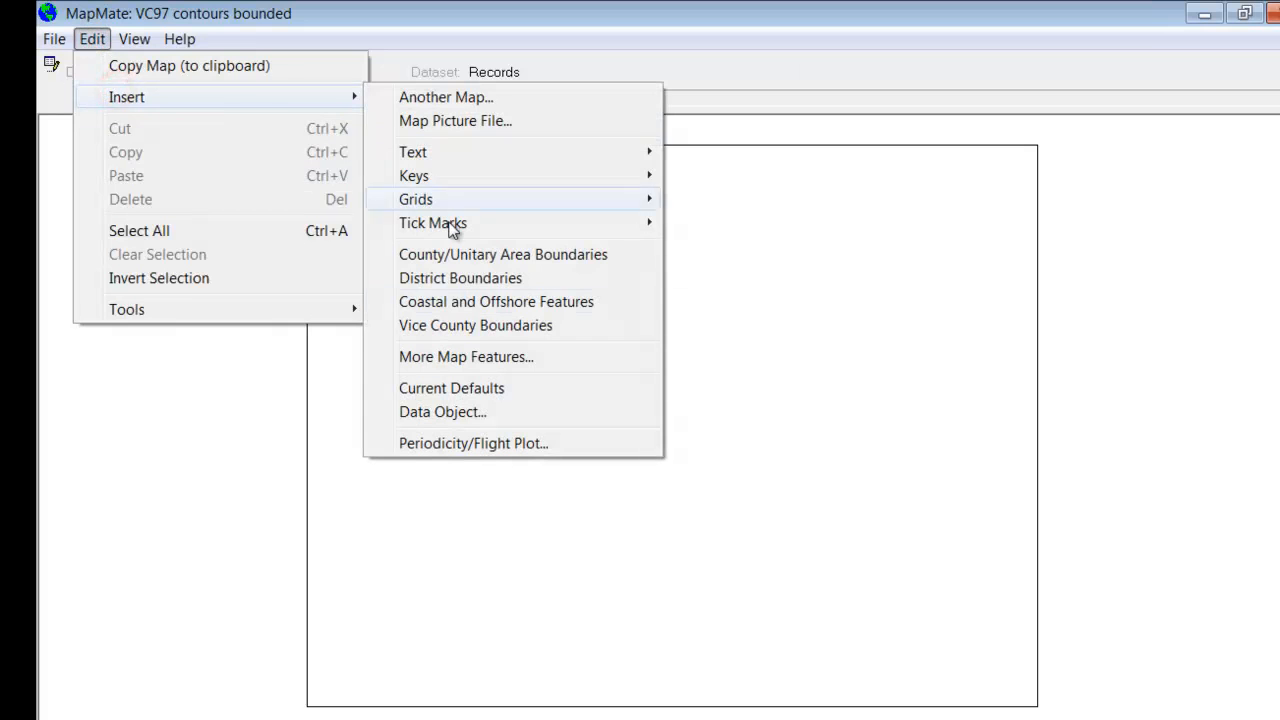
{"action": "left_click", "coordinate": [466, 357]}
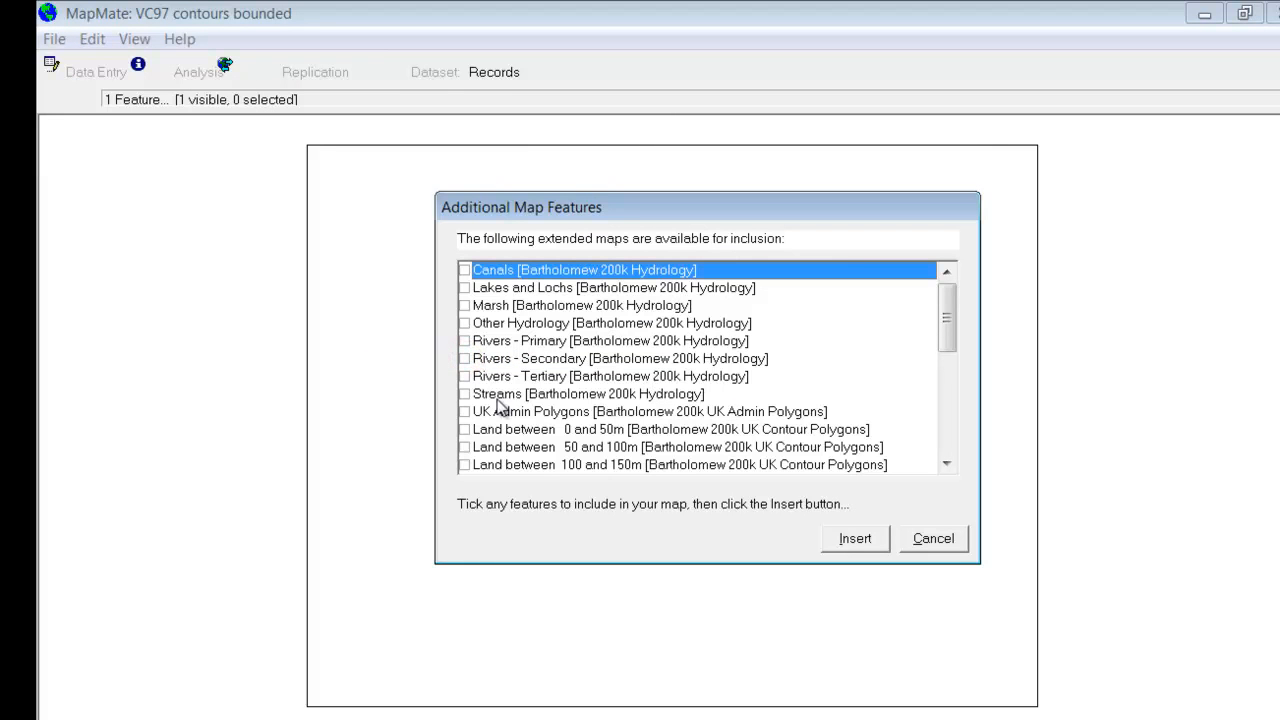
{"action": "left_click", "coordinate": [466, 429]}
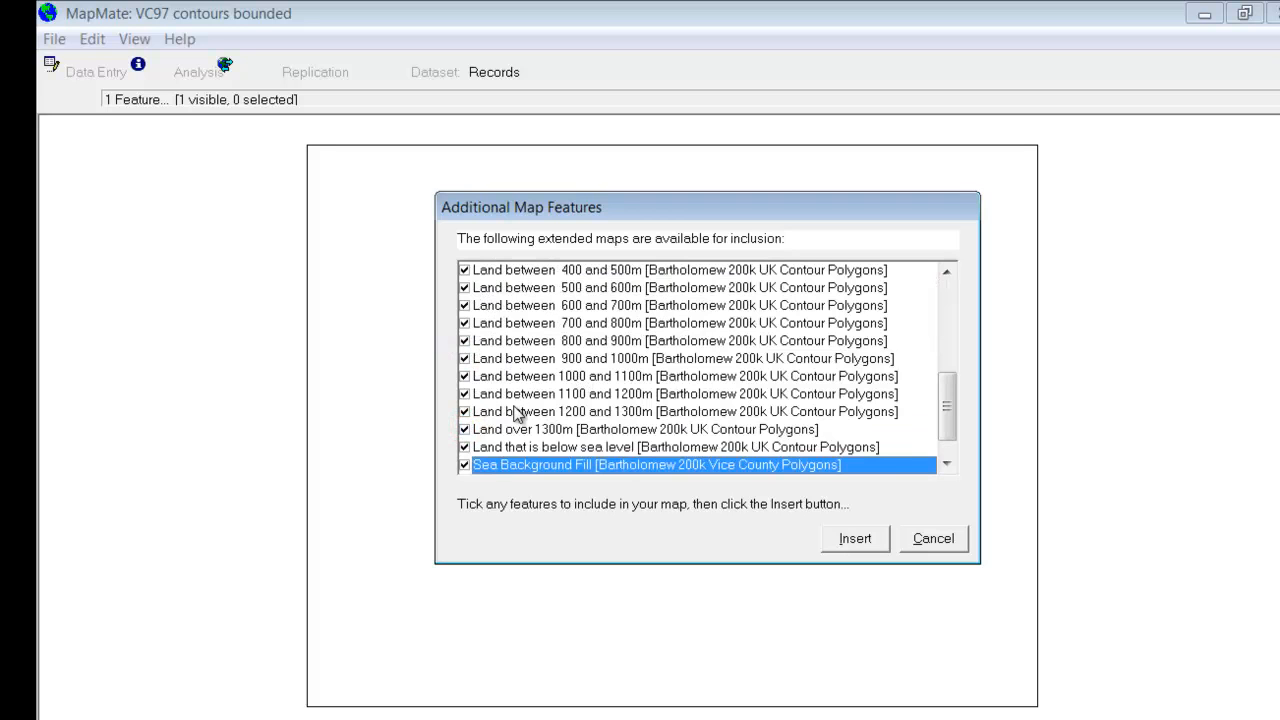
{"action": "left_click", "coordinate": [853, 539]}
{"action": "left_click", "coordinate": [699, 476]}
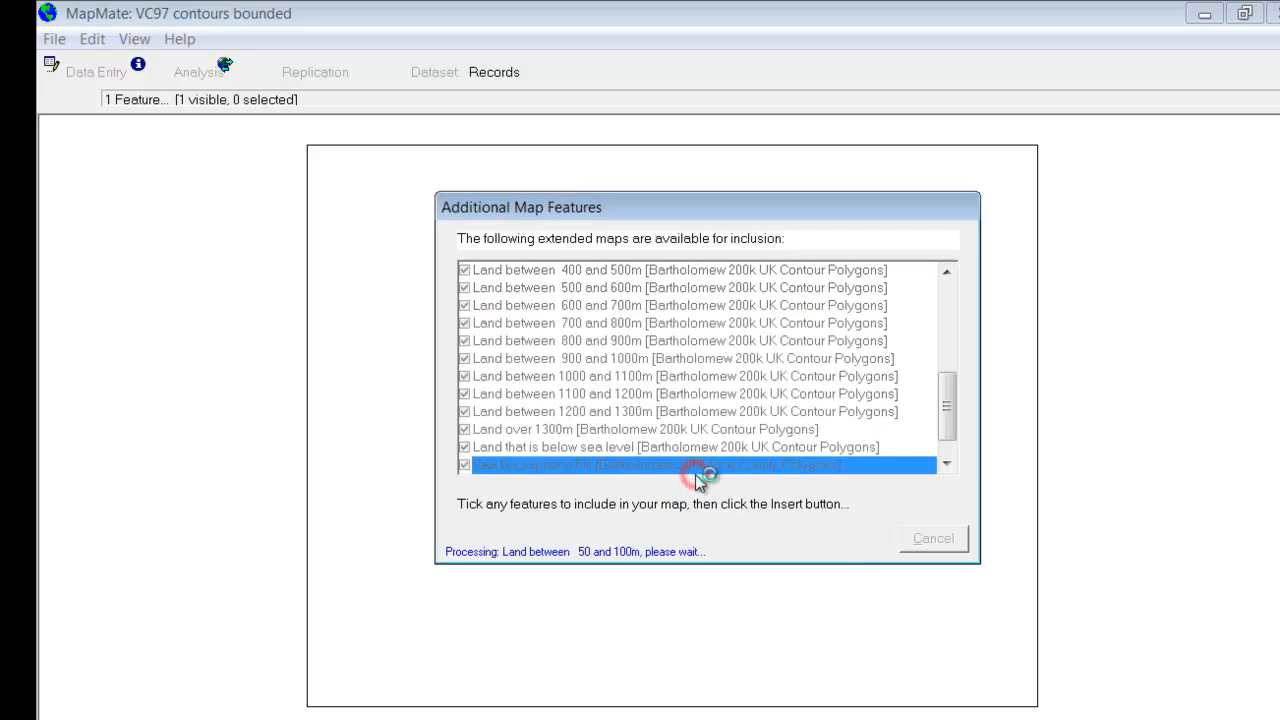
{"action": "left_click", "coordinate": [934, 540]}
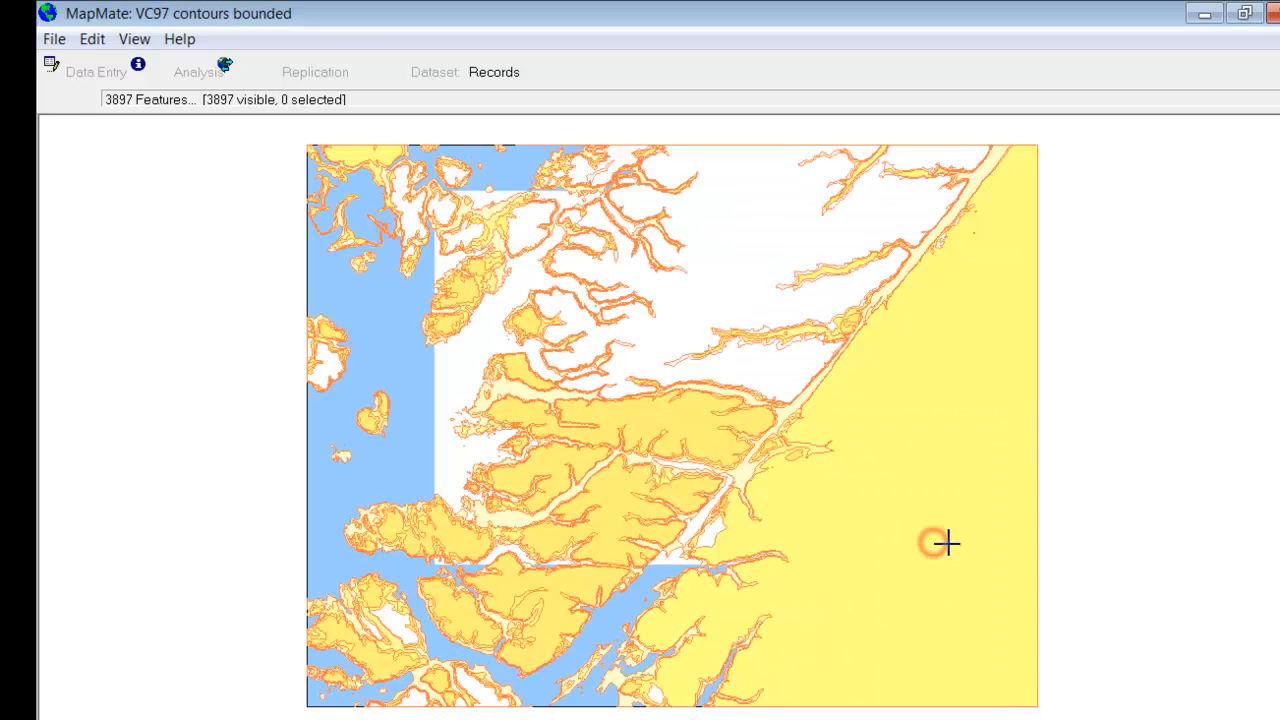
Step: Send the Sea feature of the VC97 contours bounded map to the back
{"action": "left_click", "coordinate": [1278, 100]}
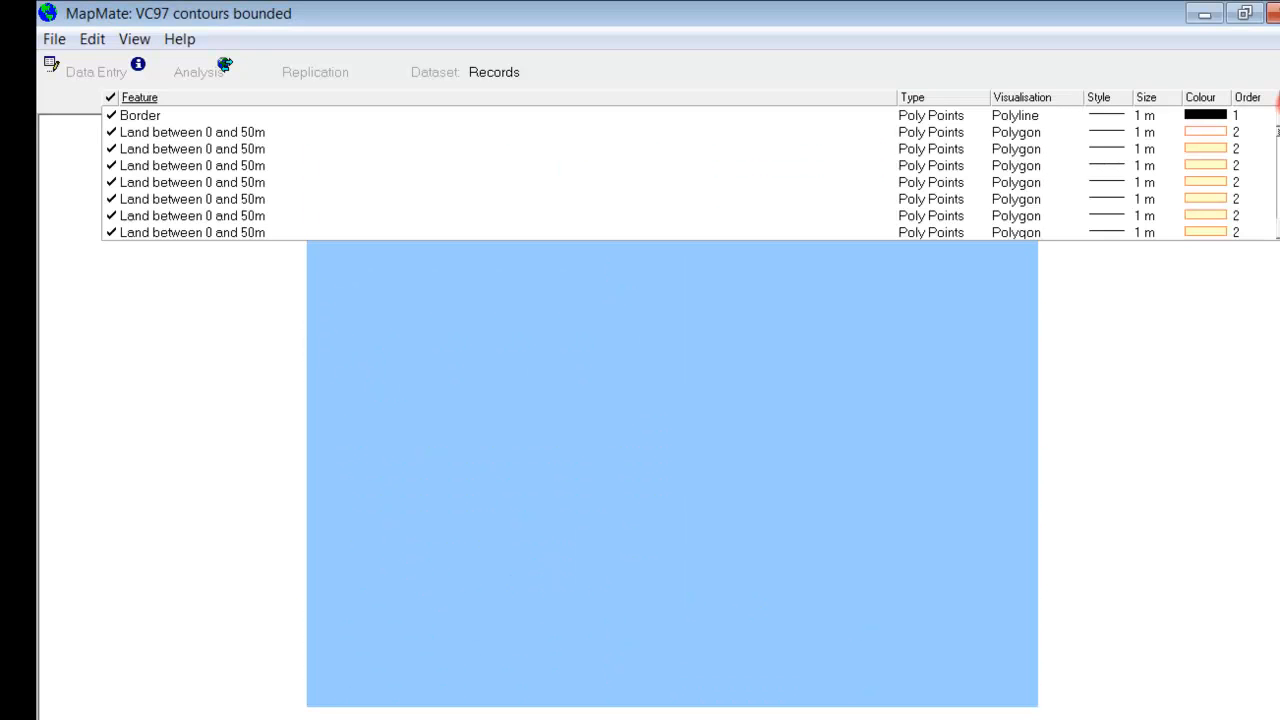
{"action": "left_click_drag", "start_coordinate": [1279, 131], "coordinate": [1279, 214]}
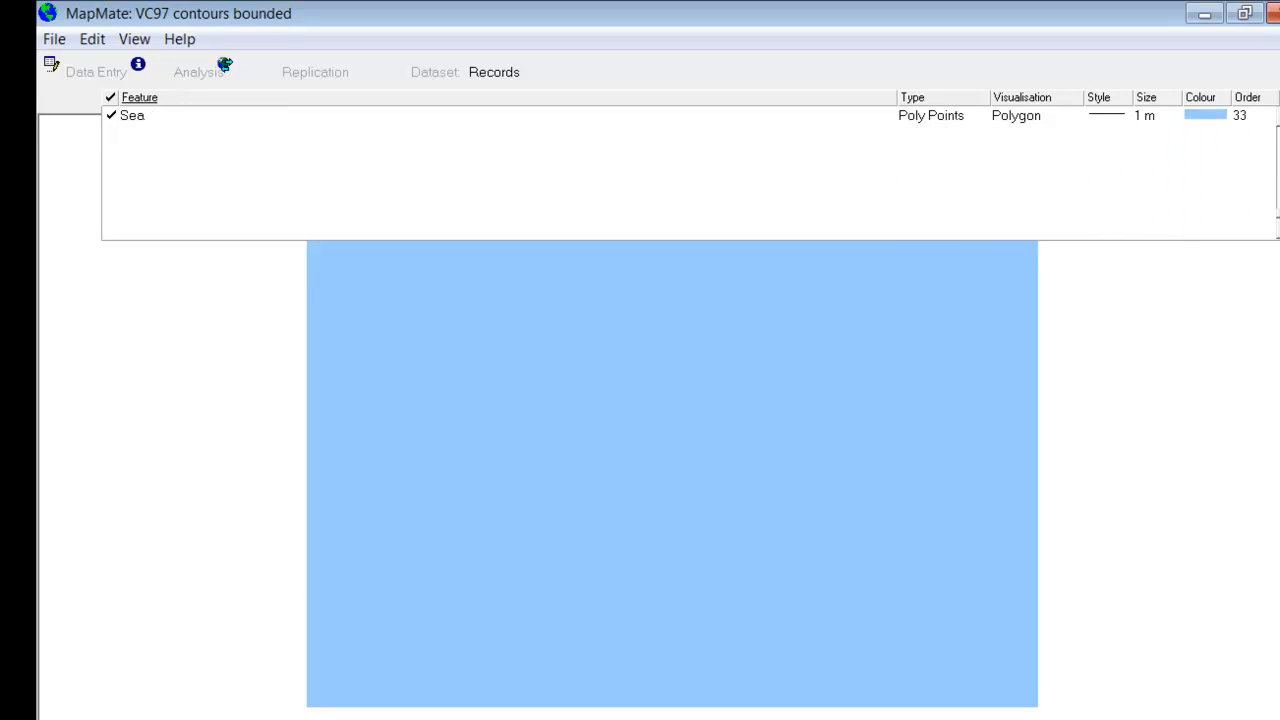
{"action": "right_click", "coordinate": [1246, 118]}
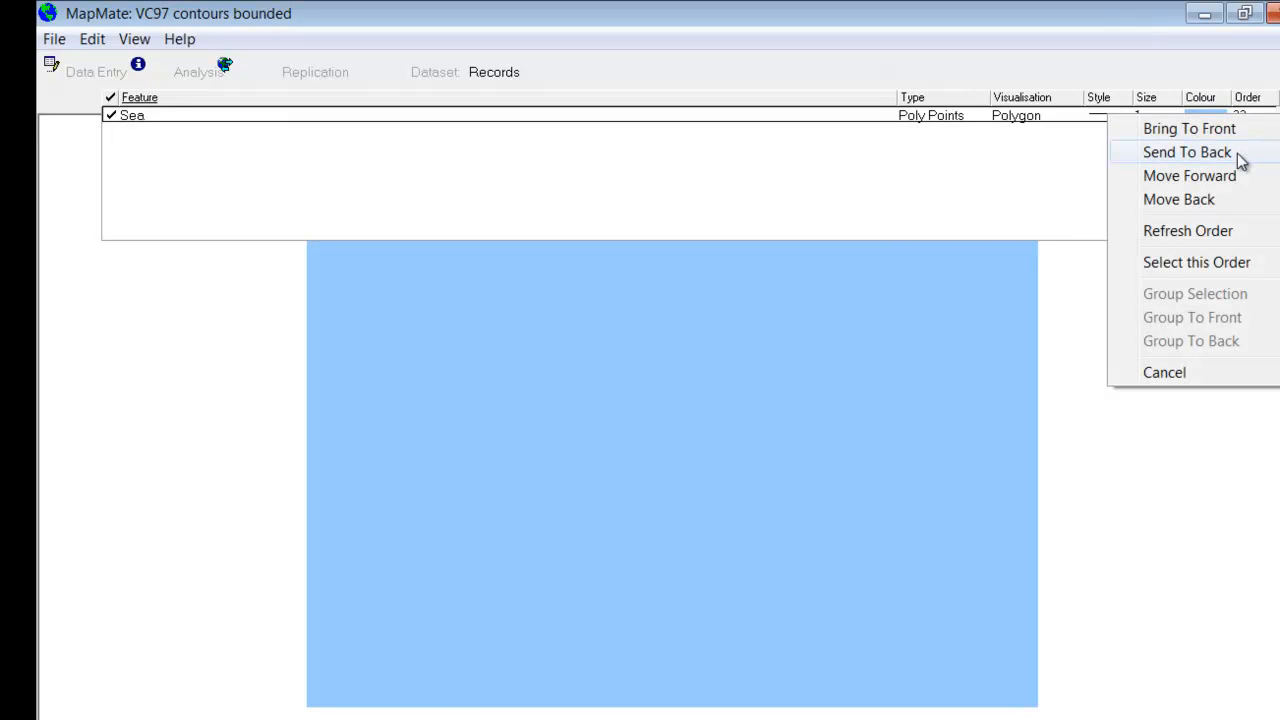
{"action": "left_click", "coordinate": [1239, 157]}
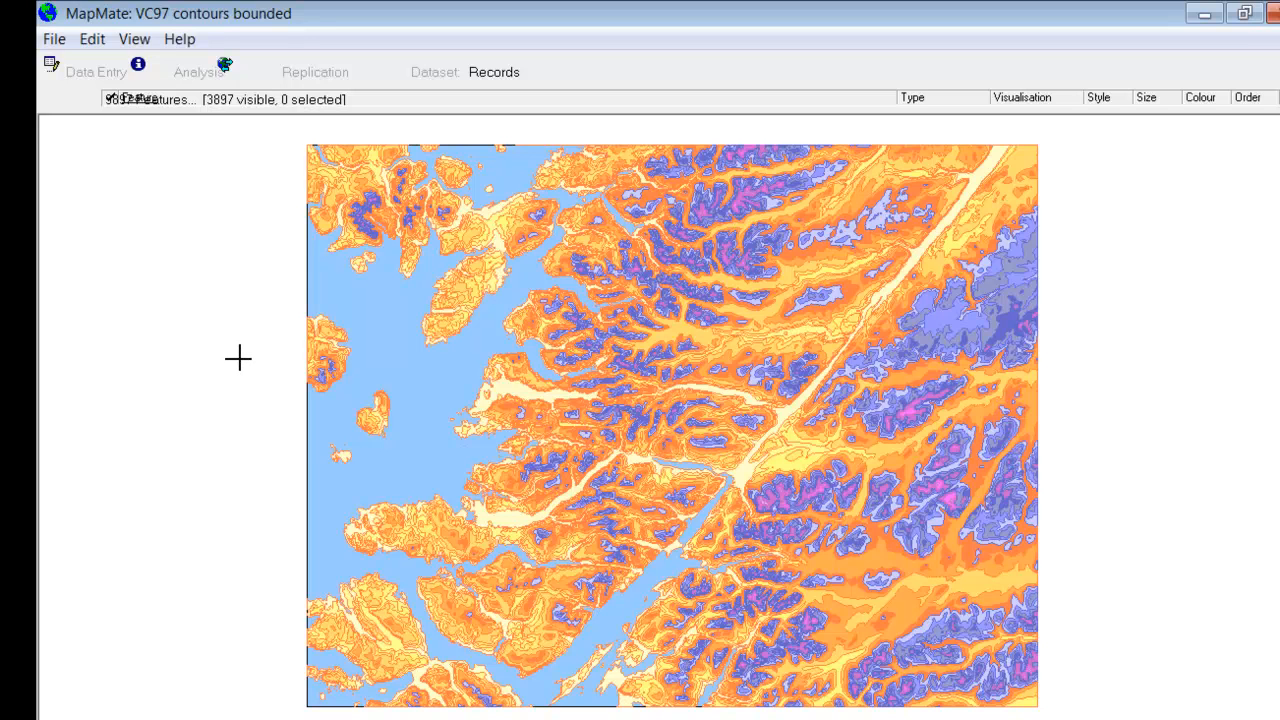
Step: Create another blank UK map named "VC 97 contours high" with a border
{"action": "left_click", "coordinate": [55, 40]}
{"action": "mouse_move", "coordinate": [100, 65]}
{"action": "left_click", "coordinate": [455, 138]}
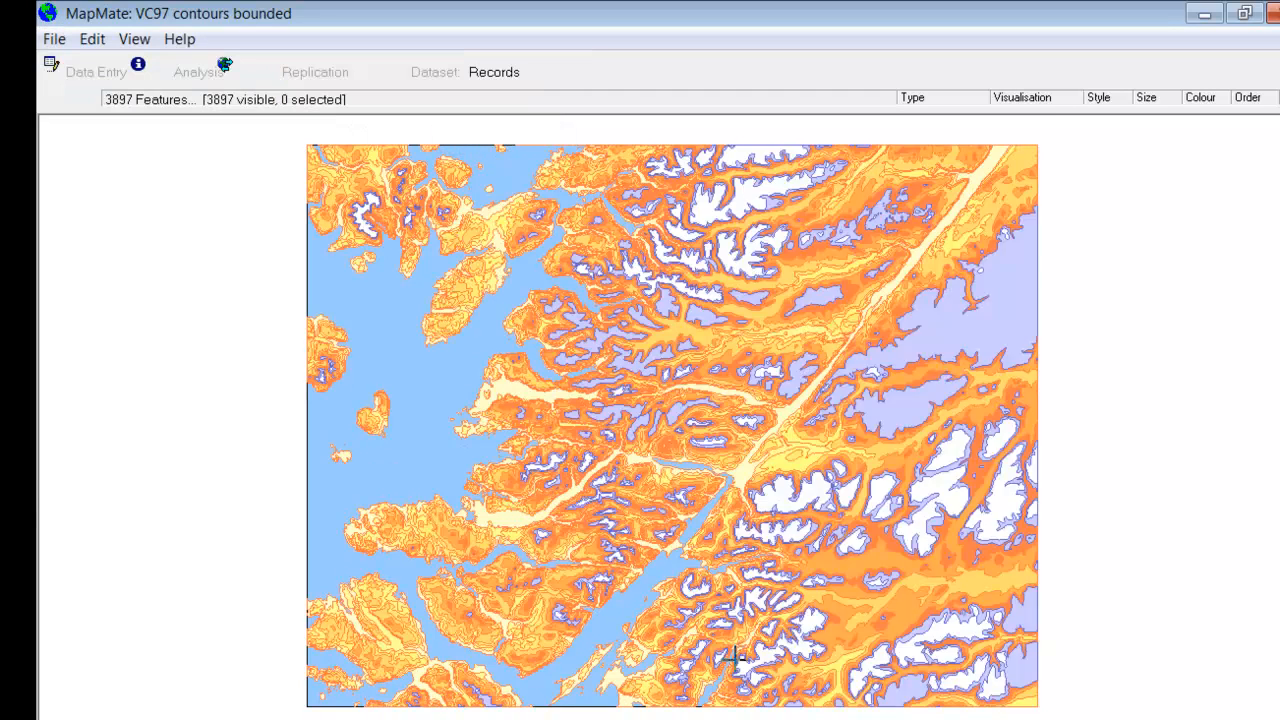
{"action": "left_click", "coordinate": [777, 540]}
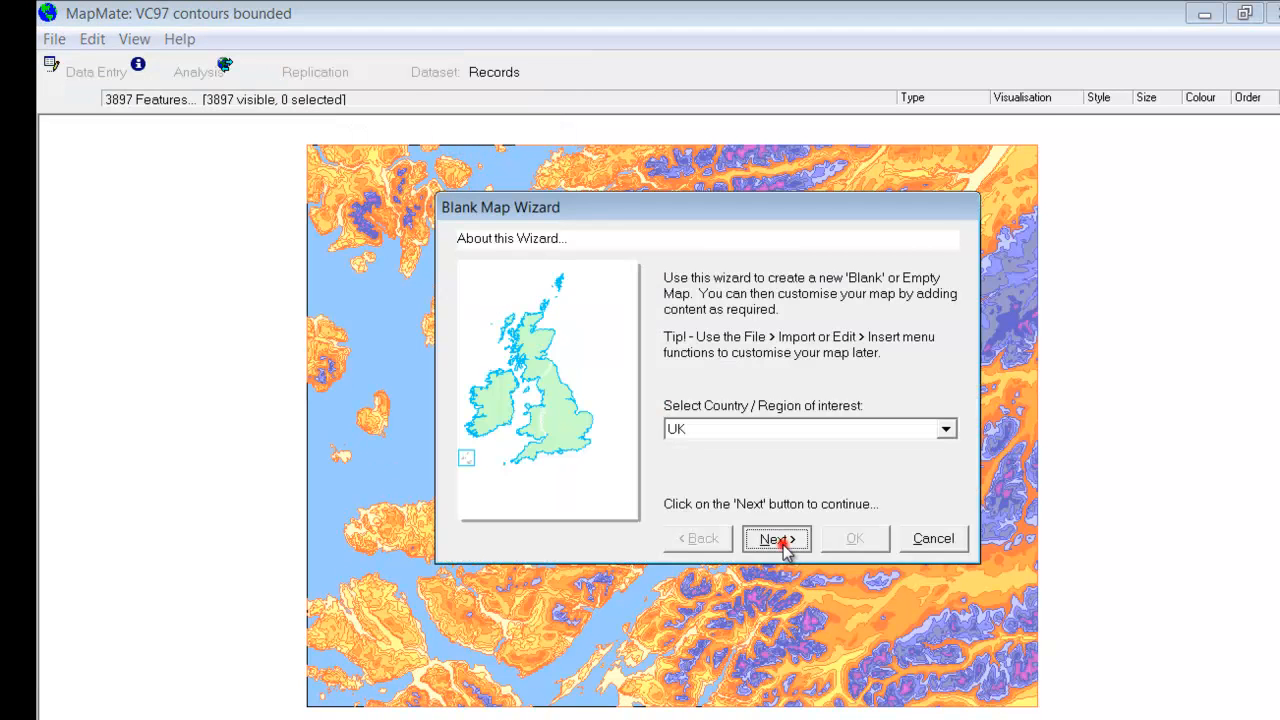
{"action": "left_click", "coordinate": [780, 541]}
{"action": "left_click", "coordinate": [777, 540]}
{"action": "left_click", "coordinate": [894, 537]}
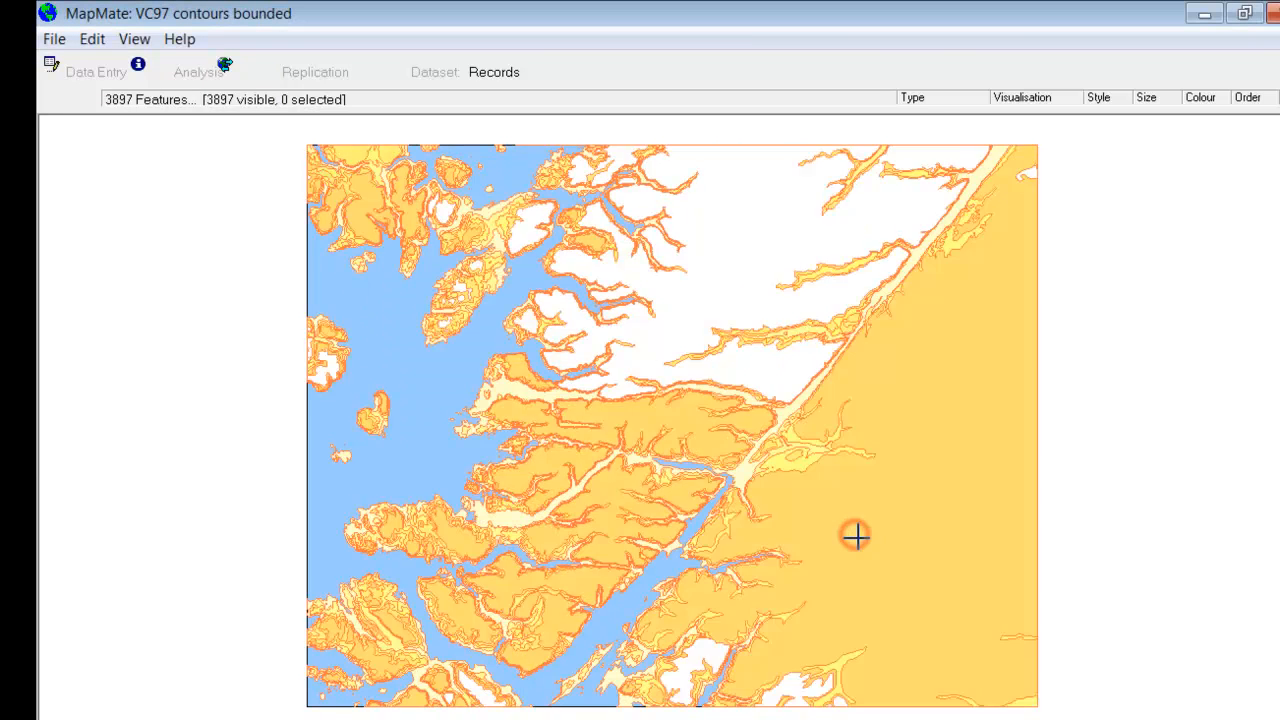
Step: Insert only the contour polygons for land from 500 m up to over 1300 m into the VC 97 contours high map
{"action": "left_click", "coordinate": [92, 40]}
{"action": "mouse_move", "coordinate": [109, 94]}
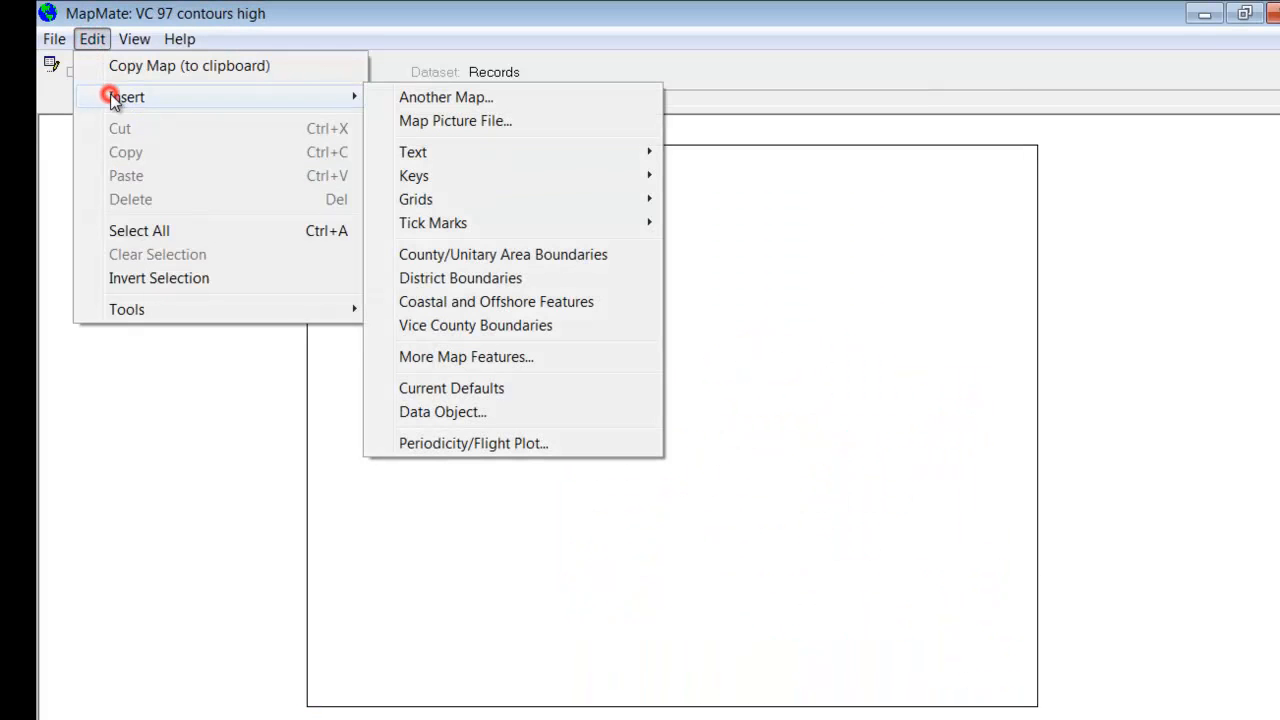
{"action": "left_click", "coordinate": [466, 356]}
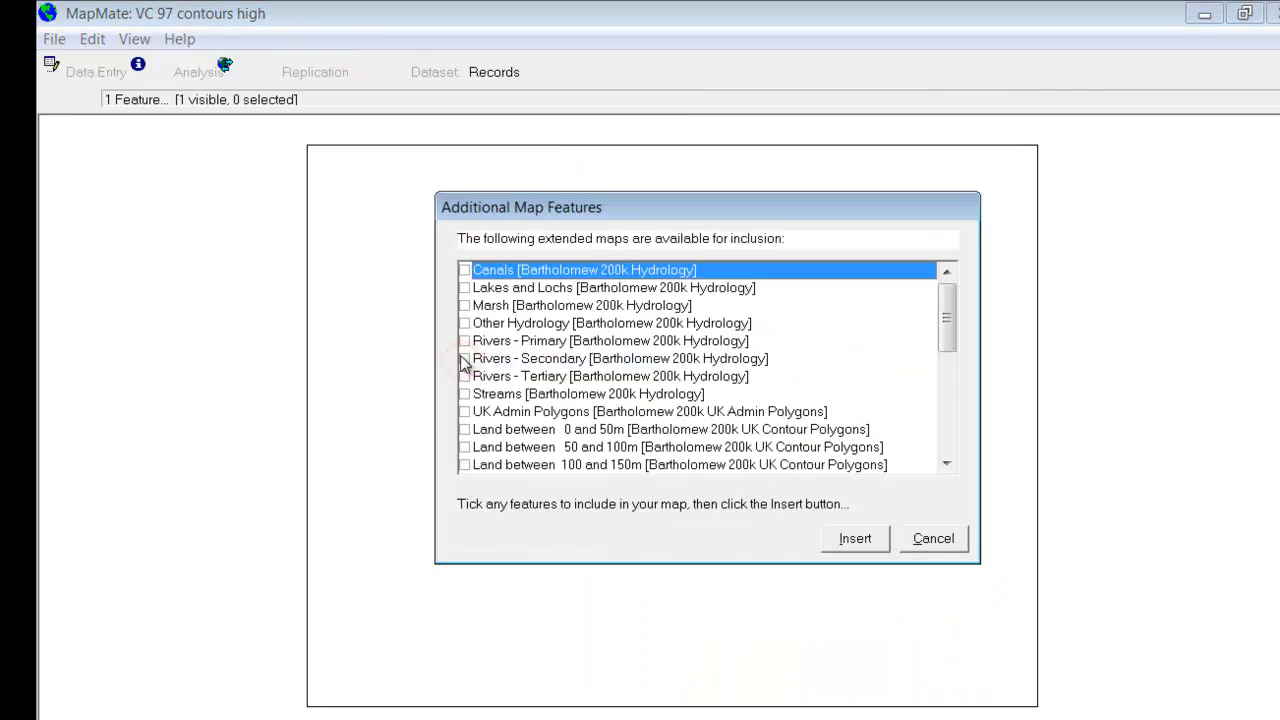
{"action": "left_click_drag", "start_coordinate": [948, 318], "coordinate": [949, 410]}
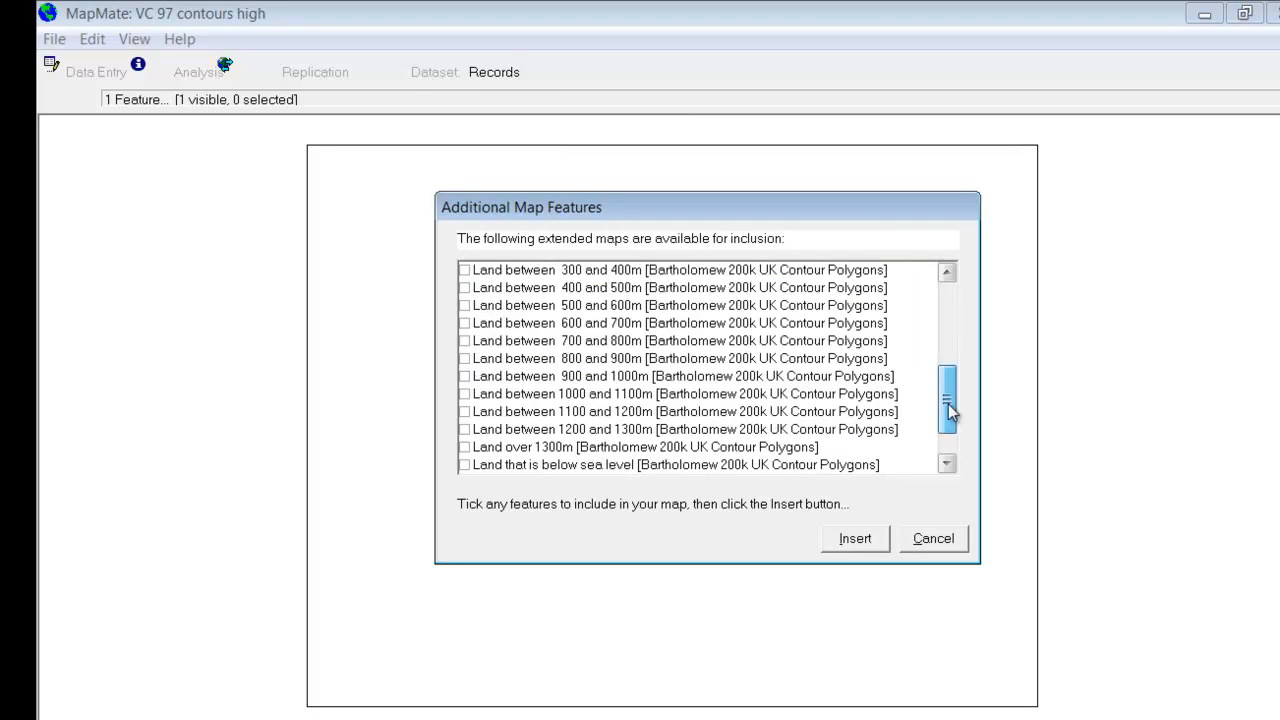
{"action": "left_click", "coordinate": [465, 449]}
{"action": "left_click", "coordinate": [465, 430]}
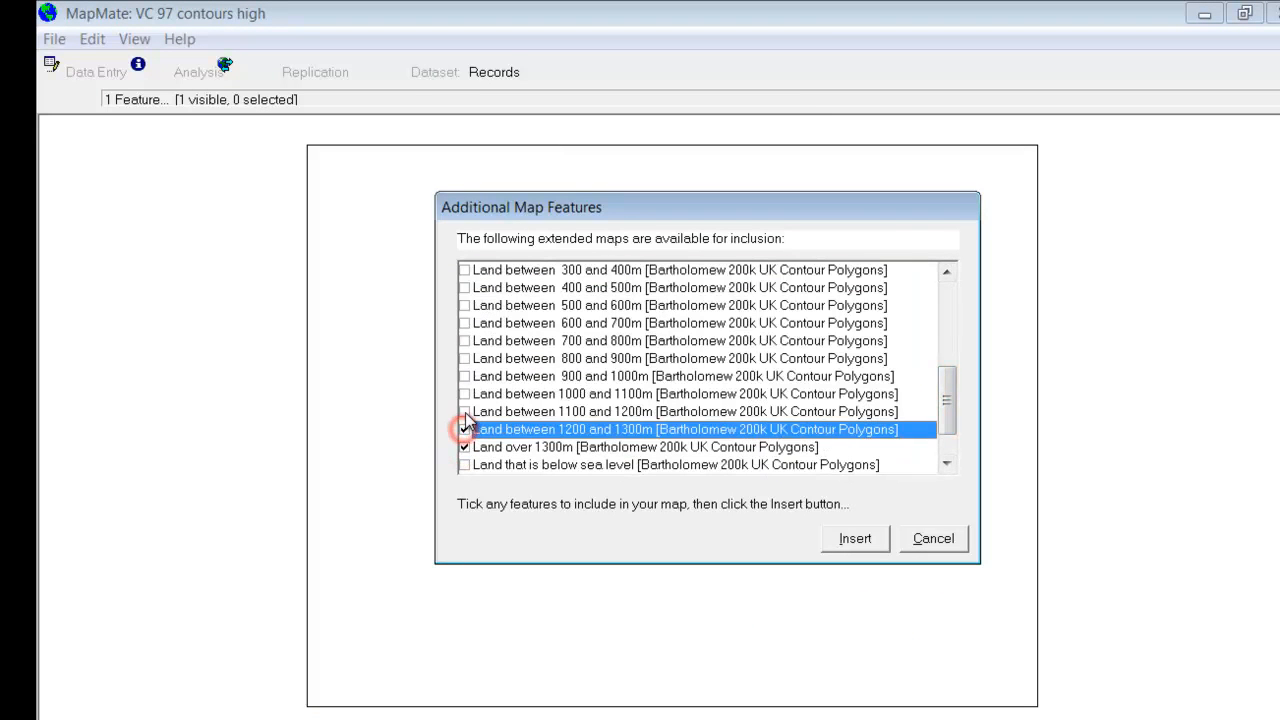
{"action": "left_click", "coordinate": [465, 412]}
{"action": "left_click", "coordinate": [465, 394]}
{"action": "left_click", "coordinate": [465, 376]}
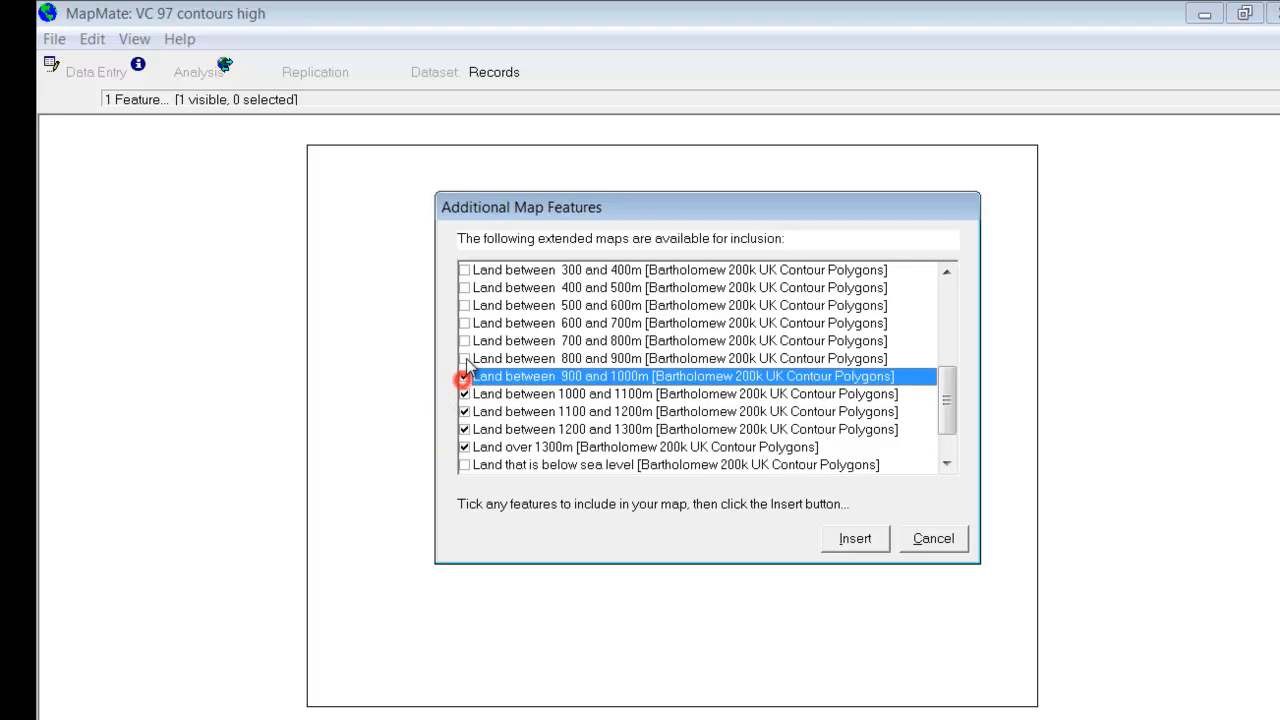
{"action": "left_click", "coordinate": [465, 358]}
{"action": "left_click", "coordinate": [465, 341]}
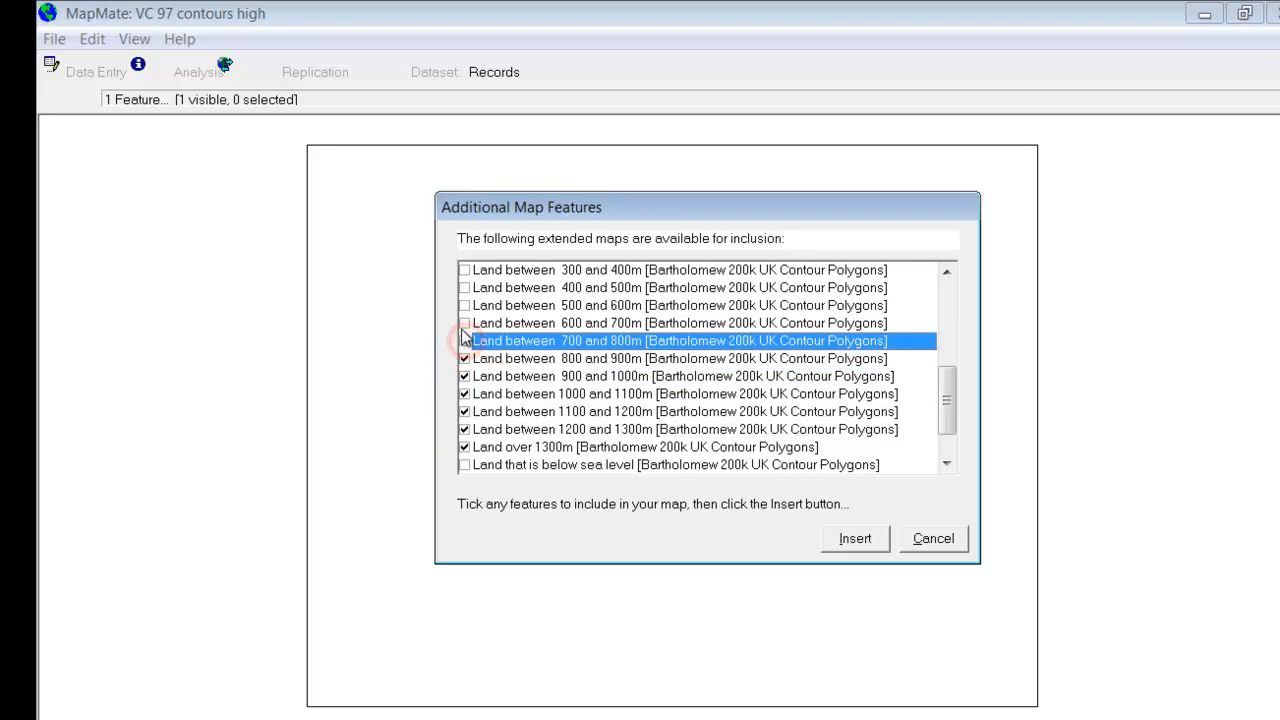
{"action": "left_click", "coordinate": [465, 323]}
{"action": "left_click", "coordinate": [465, 305]}
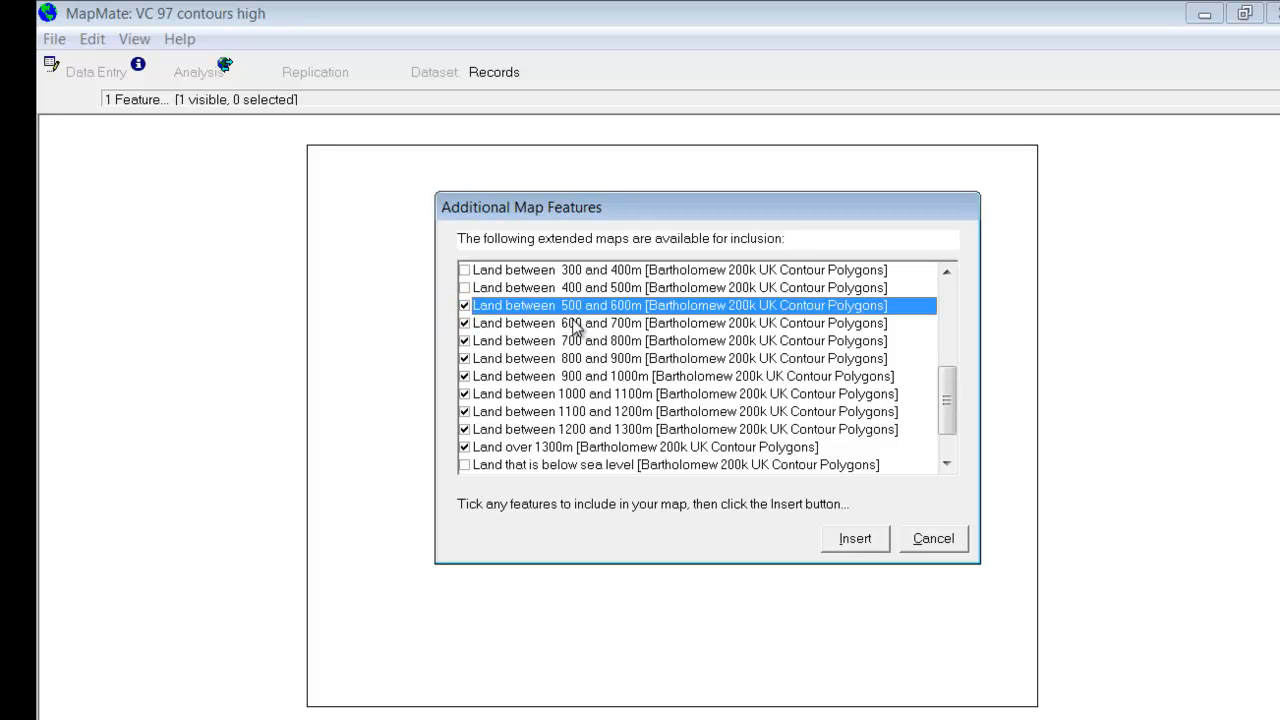
{"action": "left_click", "coordinate": [852, 540]}
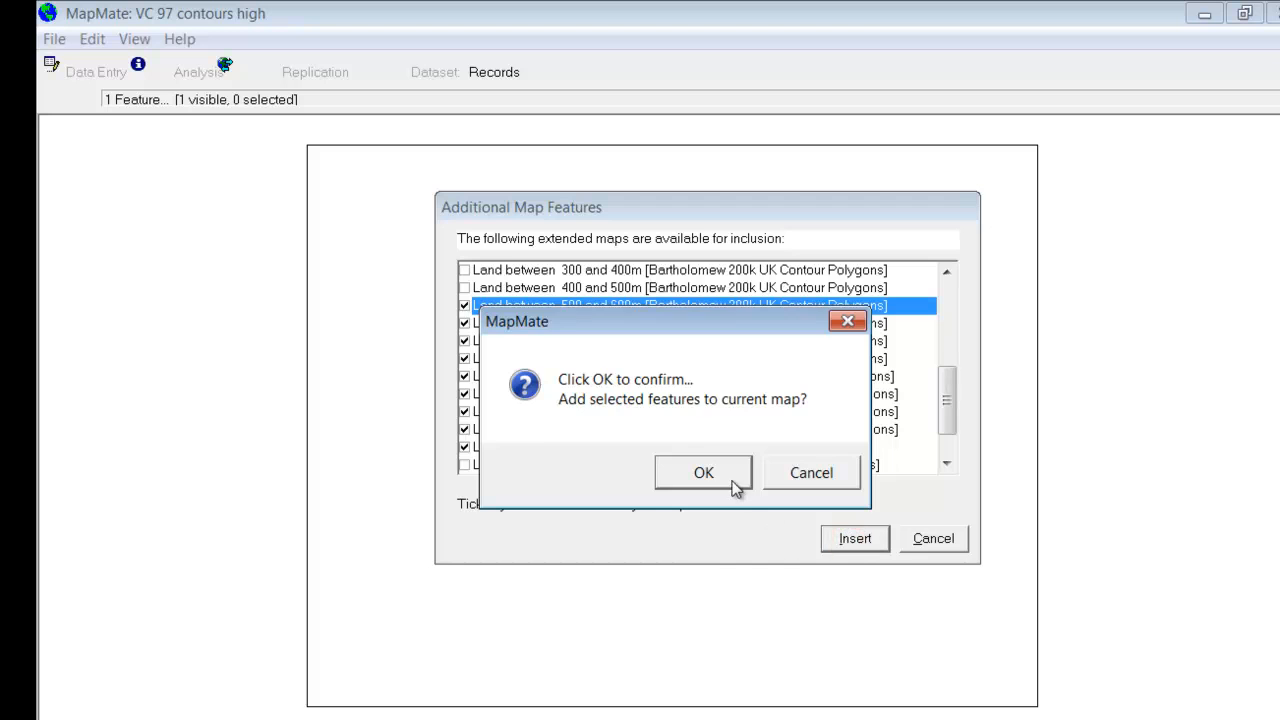
{"action": "left_click", "coordinate": [733, 481]}
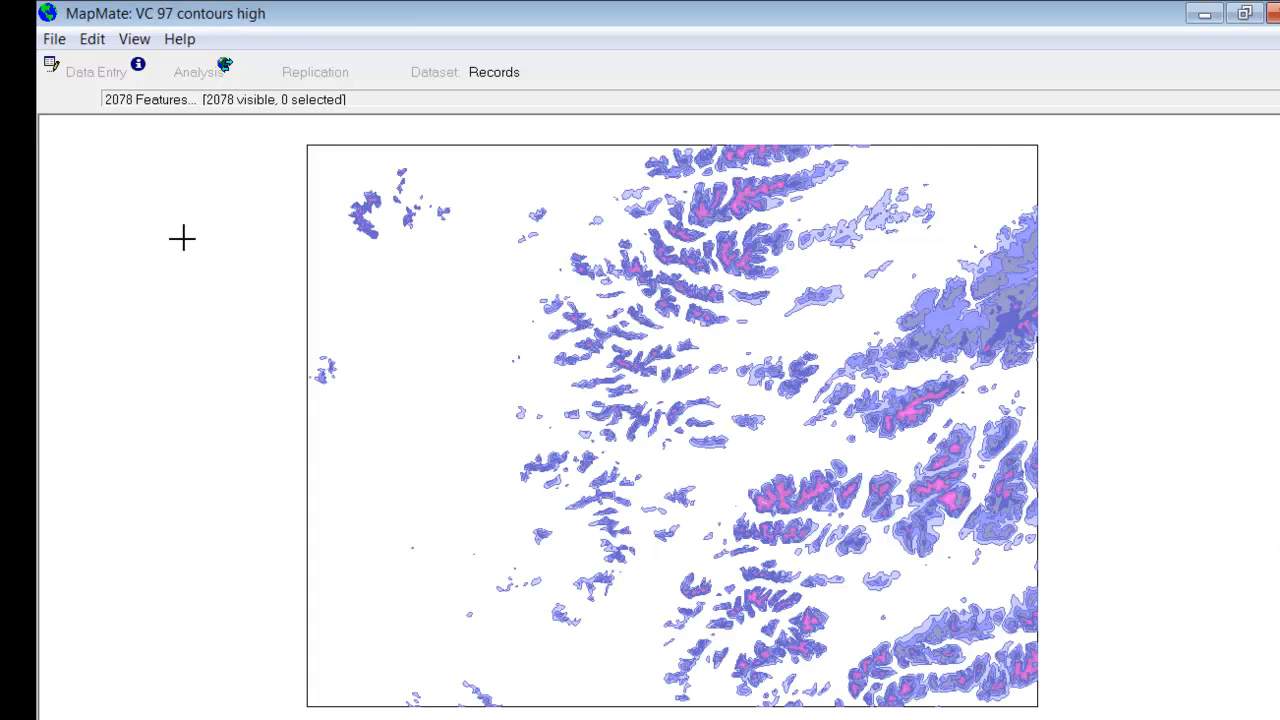
Step: Open the VC97 Base Map from the maps in this dataset
{"action": "left_click", "coordinate": [54, 40]}
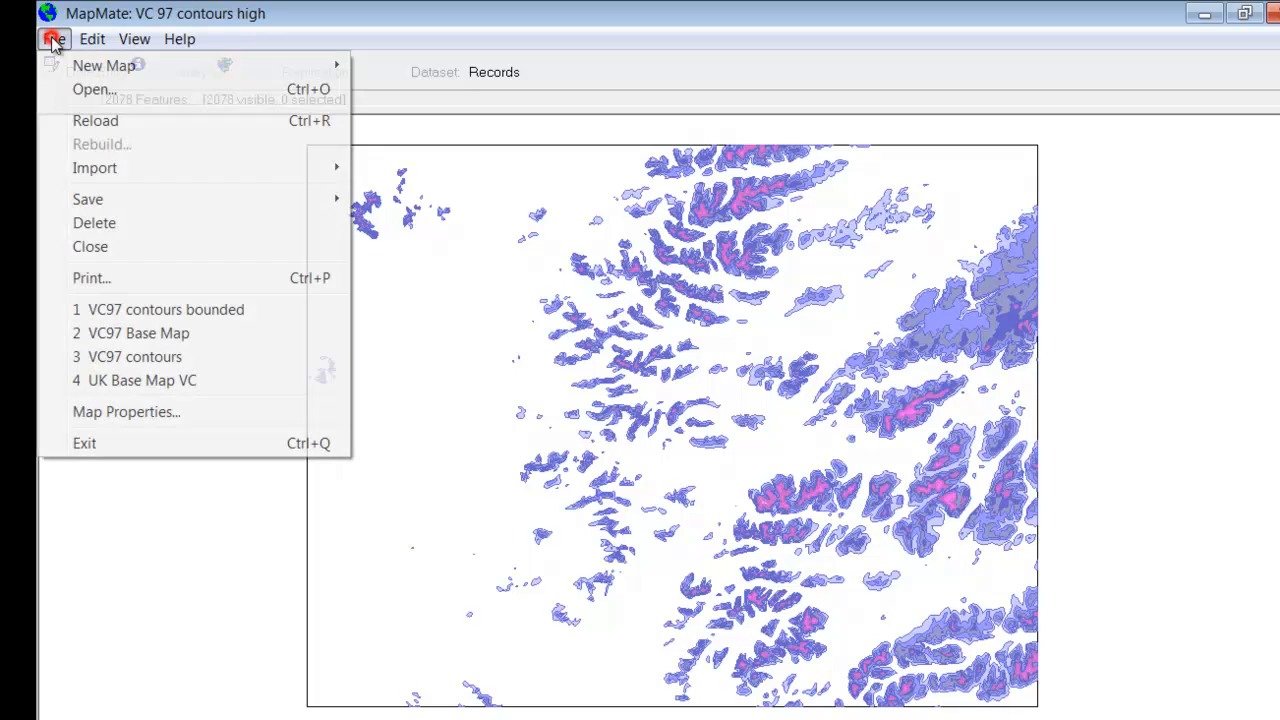
{"action": "left_click", "coordinate": [82, 87]}
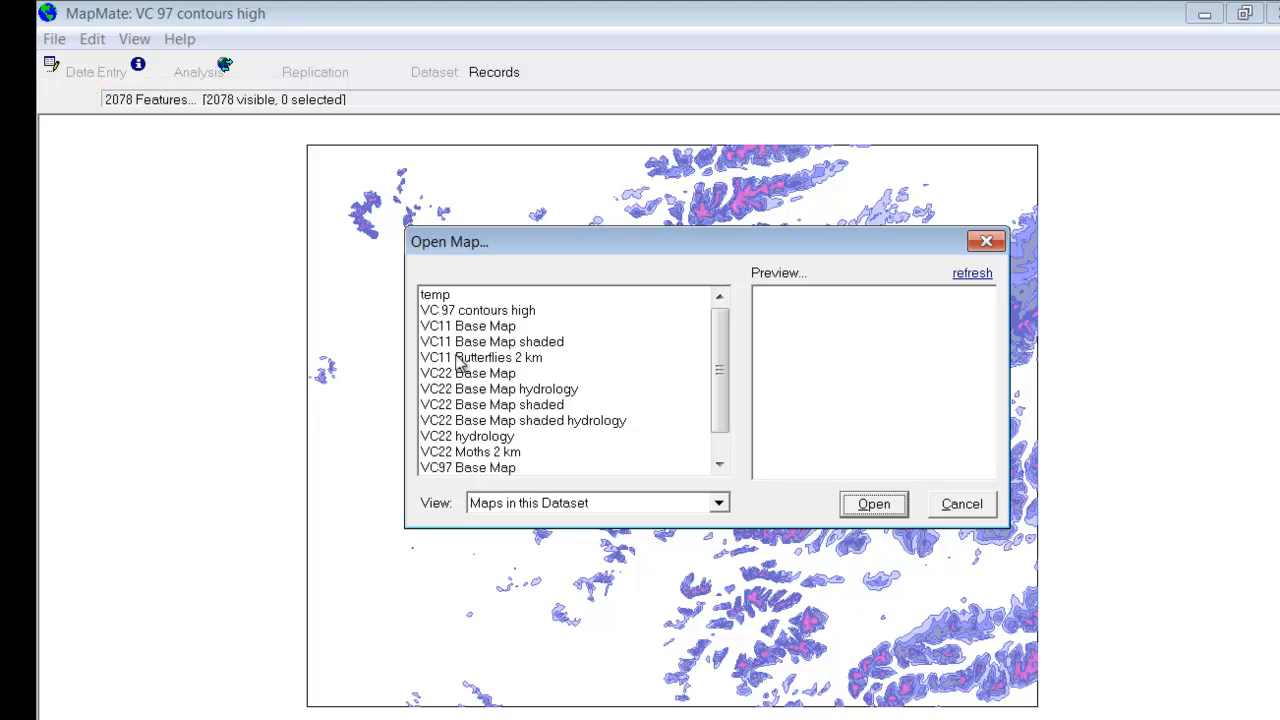
{"action": "left_click", "coordinate": [508, 467]}
{"action": "left_click", "coordinate": [870, 506]}
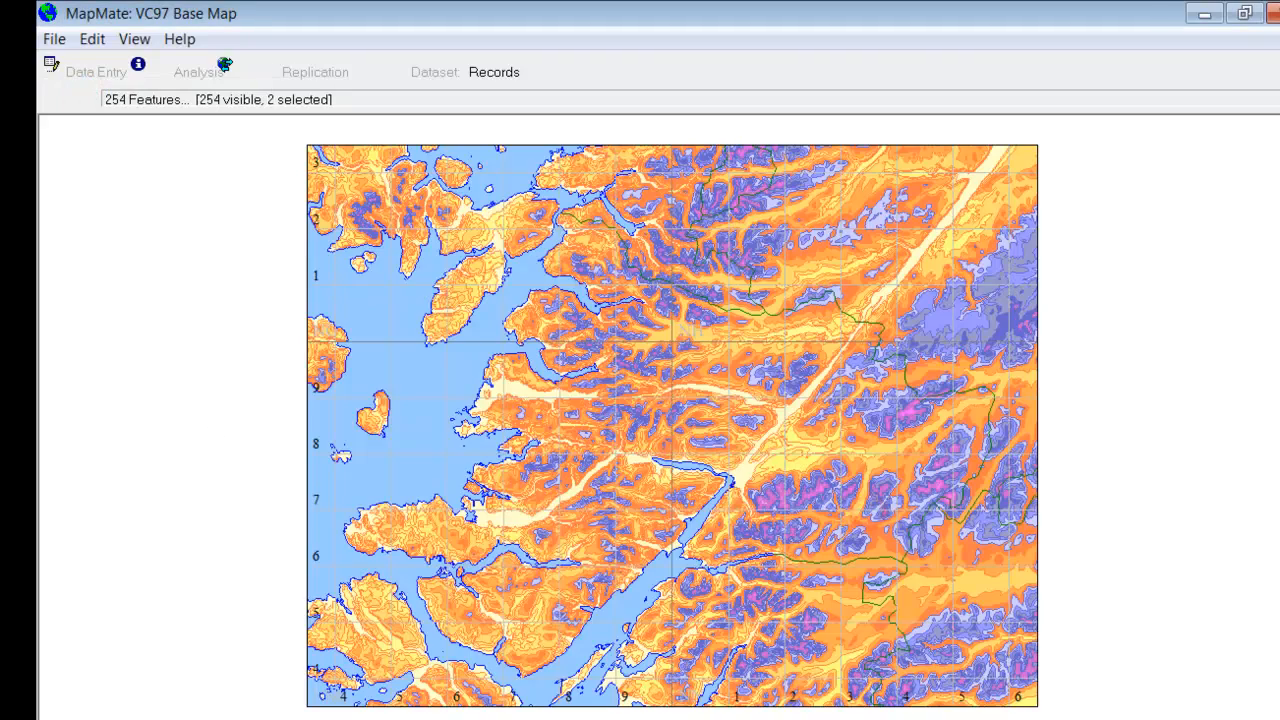
Step: Sort the base map's feature list by type and hide the inserted VC97 contours map
{"action": "left_click", "coordinate": [1278, 100]}
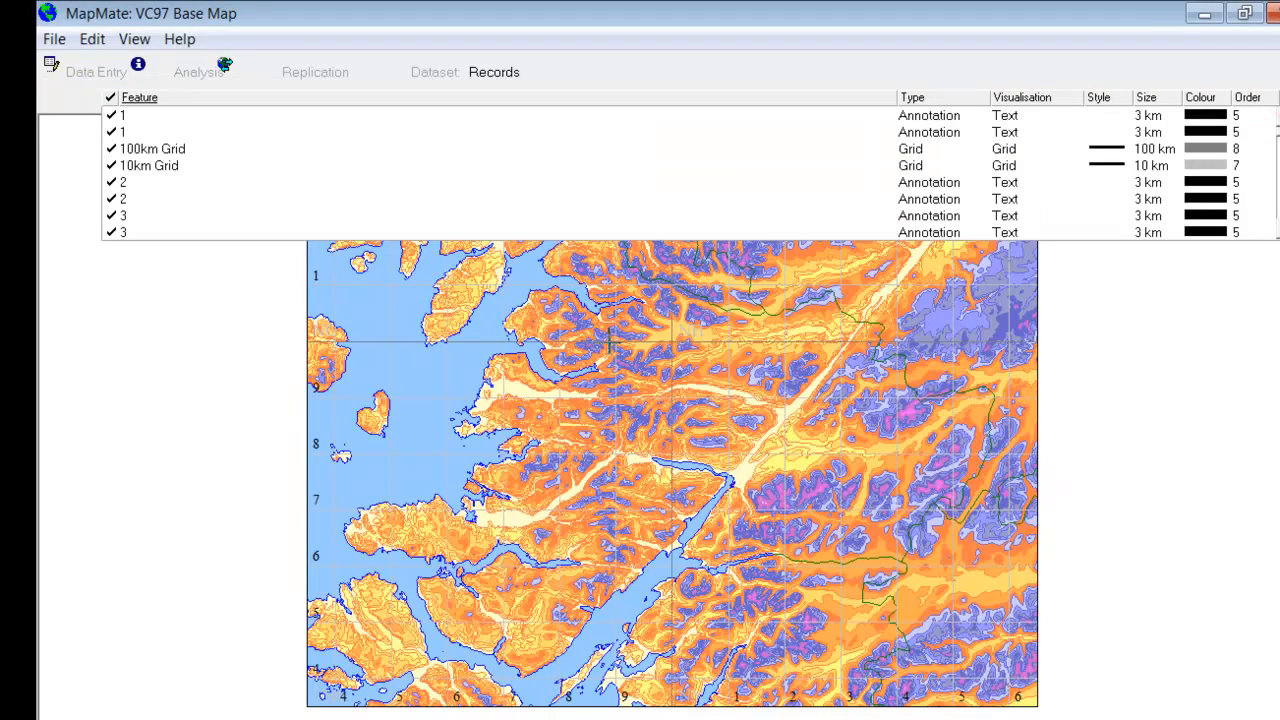
{"action": "left_click", "coordinate": [913, 98]}
{"action": "left_click", "coordinate": [915, 99]}
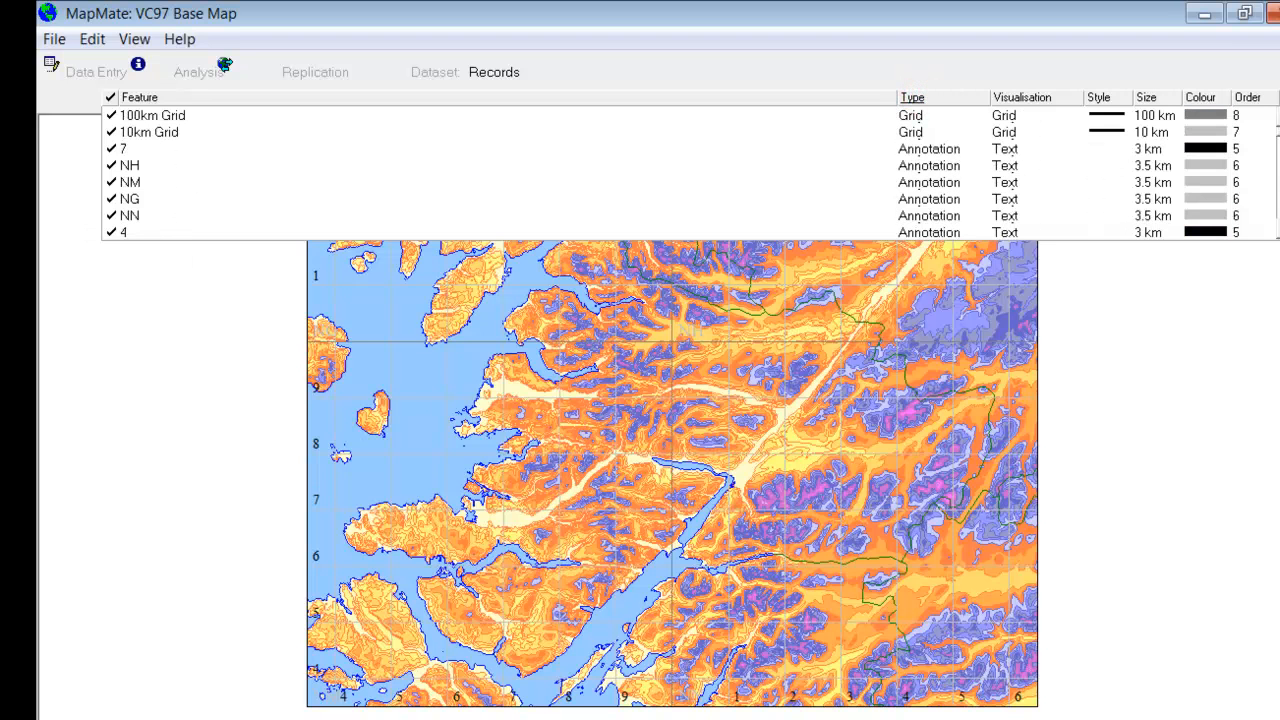
{"action": "scroll", "coordinate": [708, 200], "scroll_direction": "down", "scroll_amount": 10}
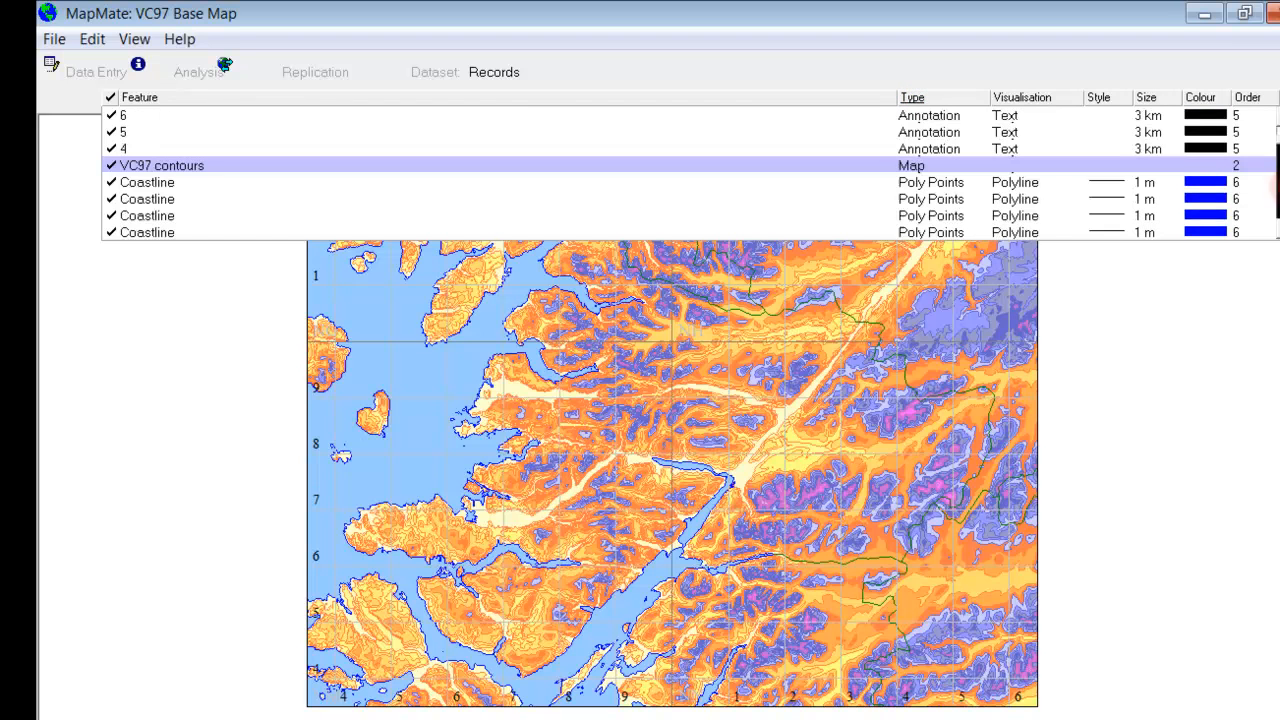
{"action": "left_click", "coordinate": [112, 166]}
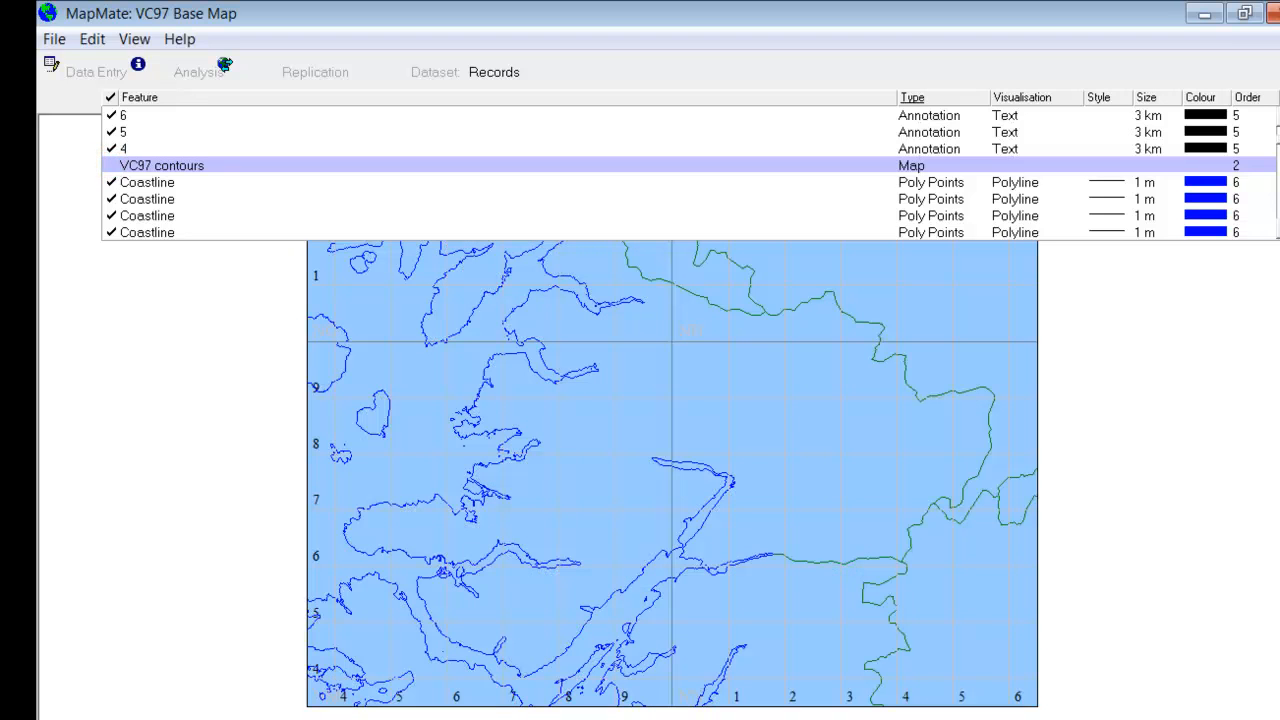
Step: Hide the Sea polygon feature of the VC97 Base Map
{"action": "left_click", "coordinate": [1276, 136]}
{"action": "left_click_drag", "start_coordinate": [1278, 149], "coordinate": [1278, 198]}
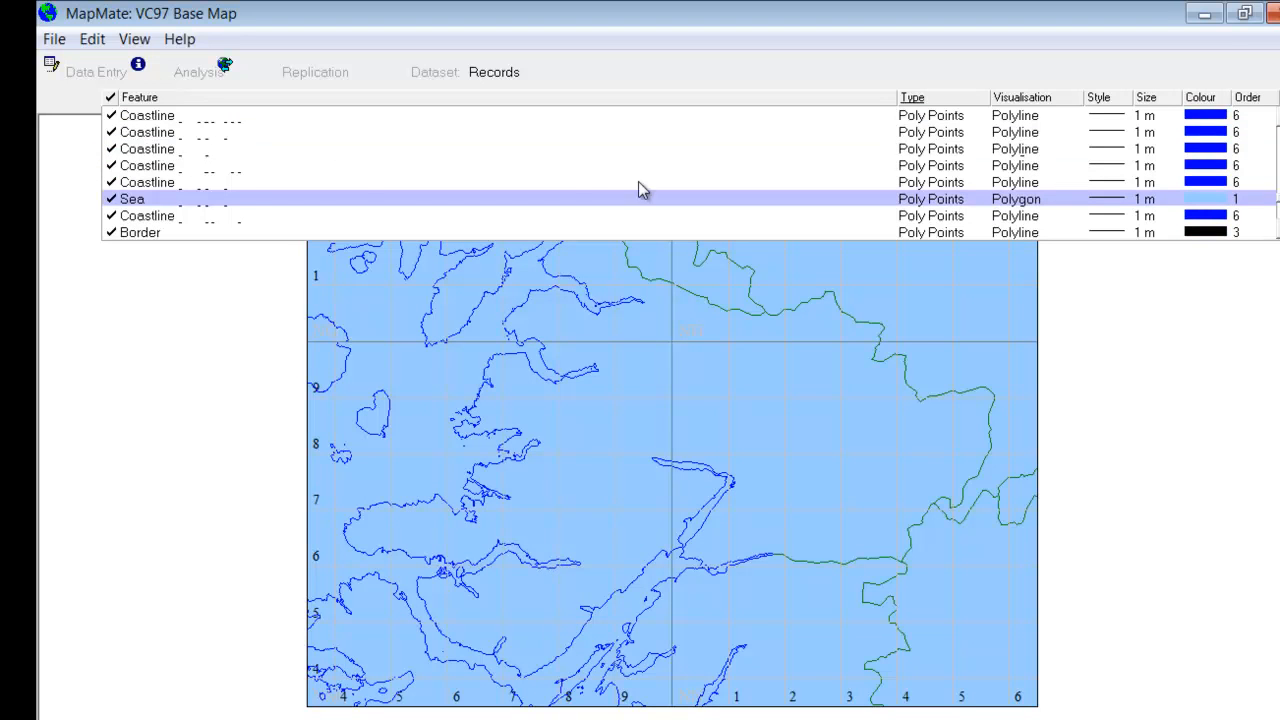
{"action": "left_click", "coordinate": [111, 199]}
Step: Insert the VC 97 contours high map into the VC97 Base Map and send it to the back
{"action": "left_click", "coordinate": [92, 39]}
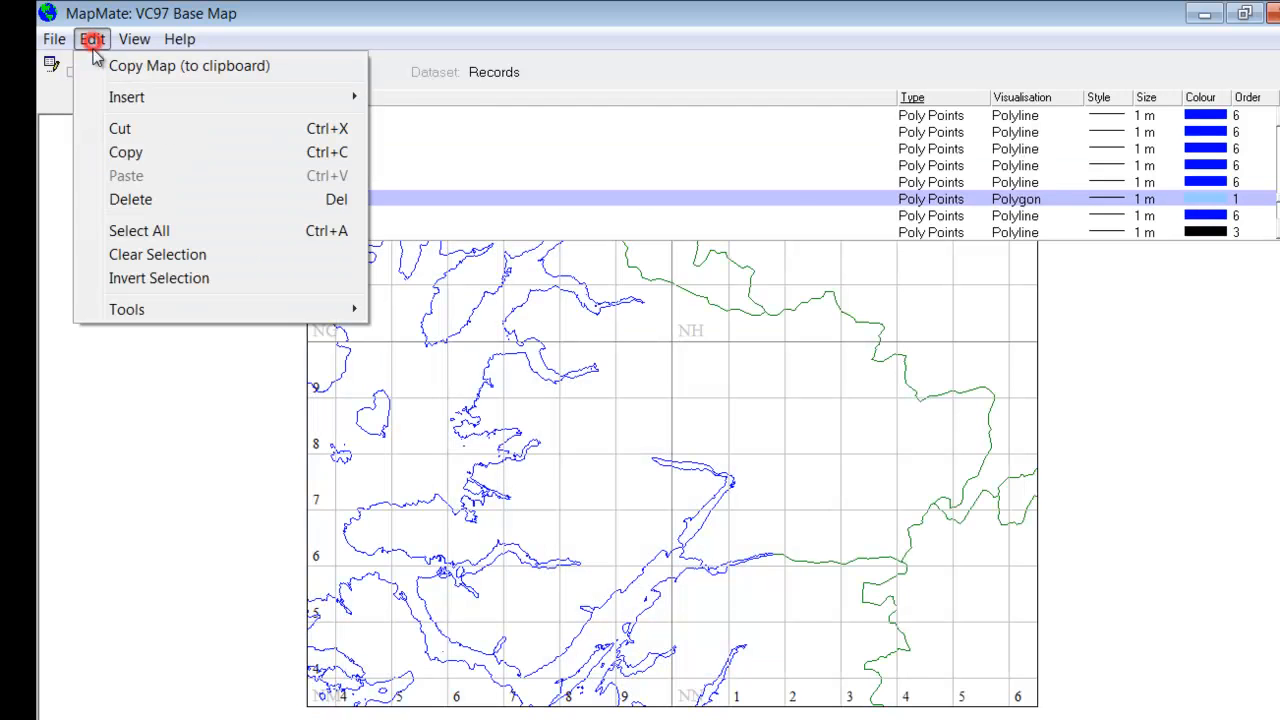
{"action": "left_click", "coordinate": [101, 96]}
{"action": "left_click", "coordinate": [416, 98]}
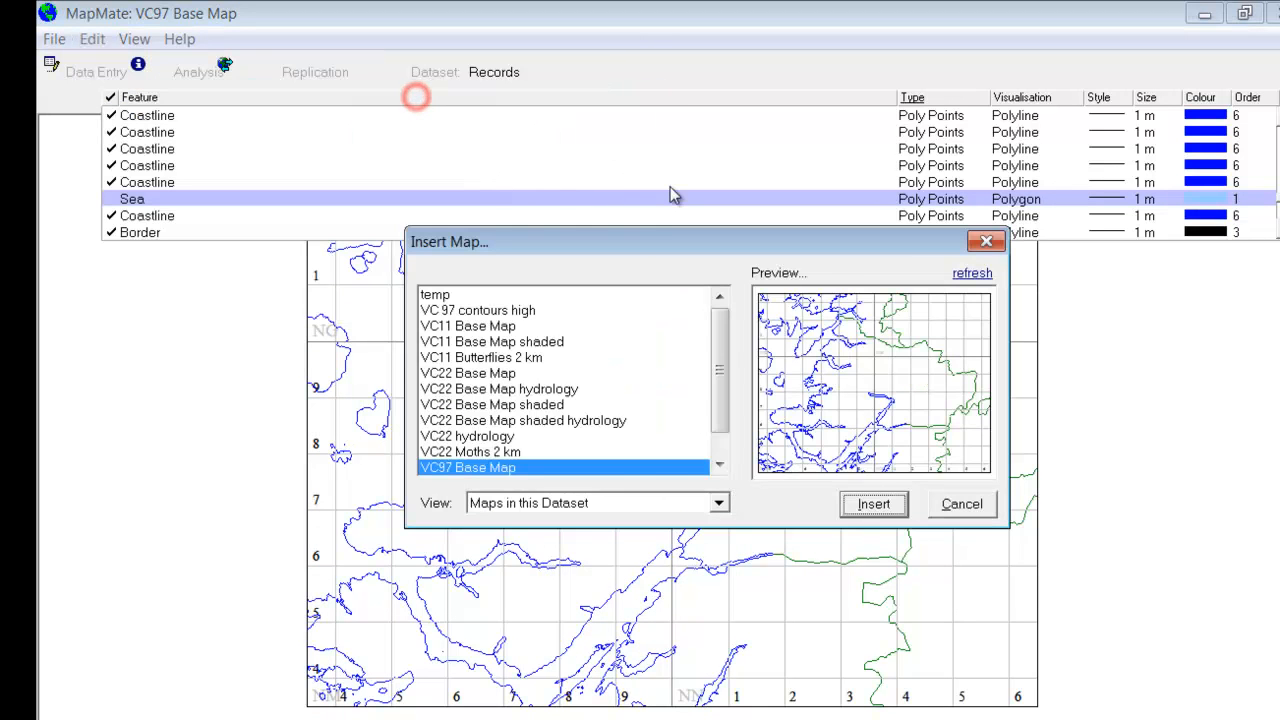
{"action": "left_click", "coordinate": [505, 311]}
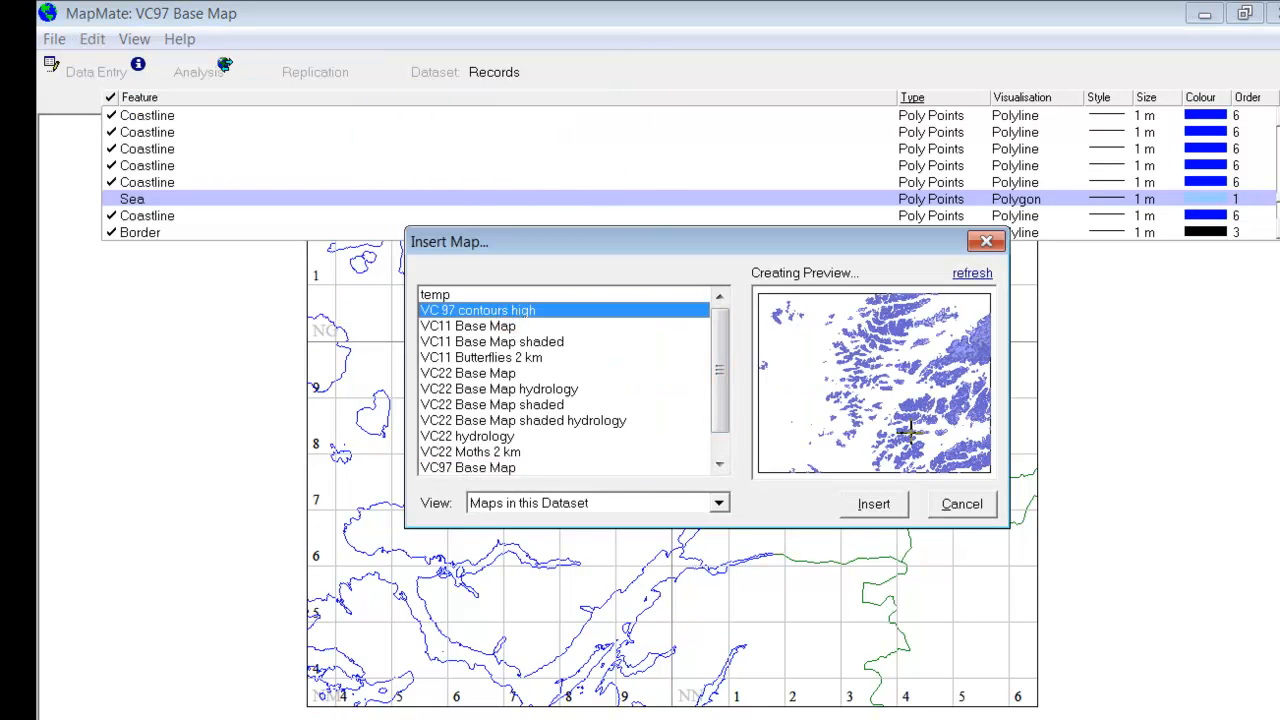
{"action": "left_click", "coordinate": [894, 510]}
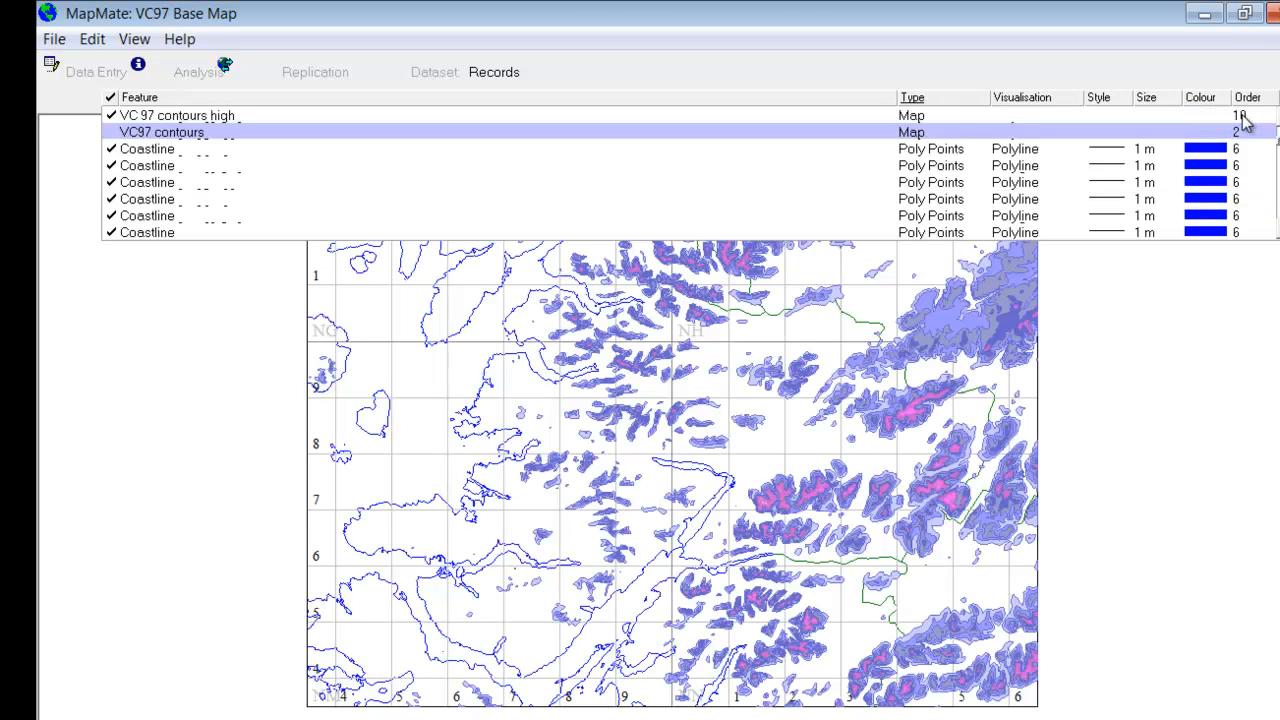
{"action": "right_click", "coordinate": [1242, 119]}
{"action": "left_click", "coordinate": [1232, 156]}
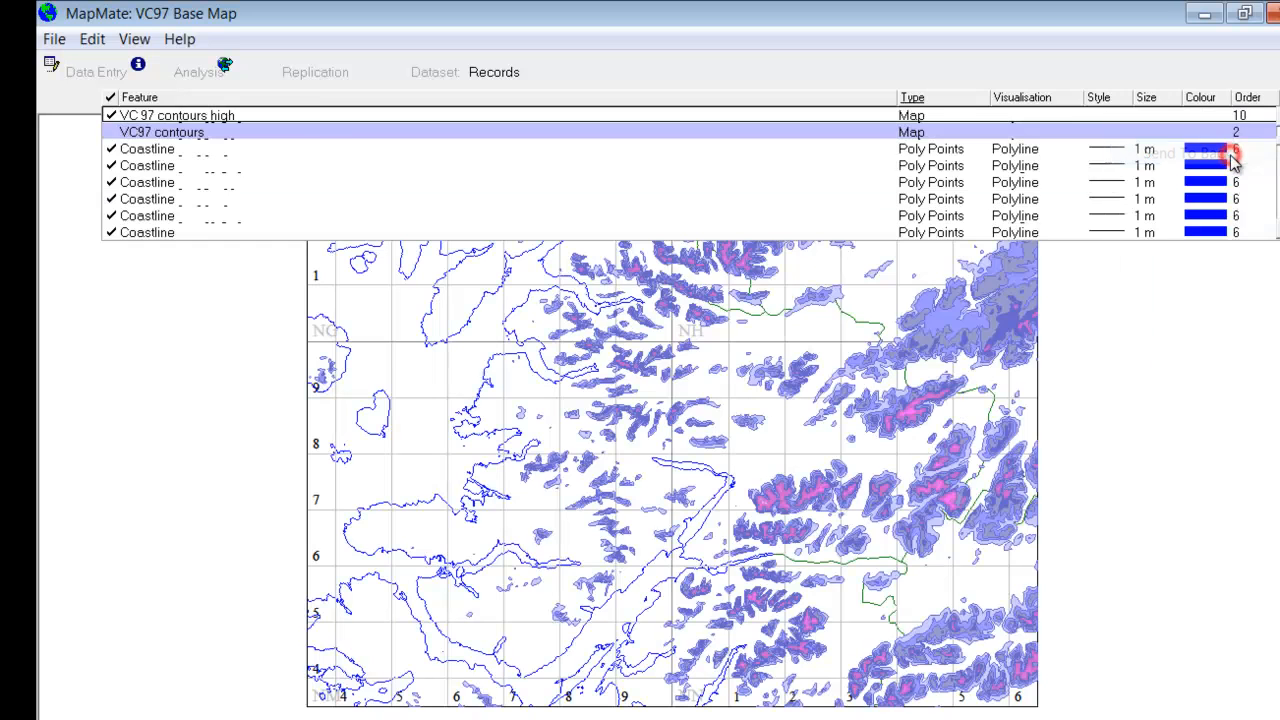